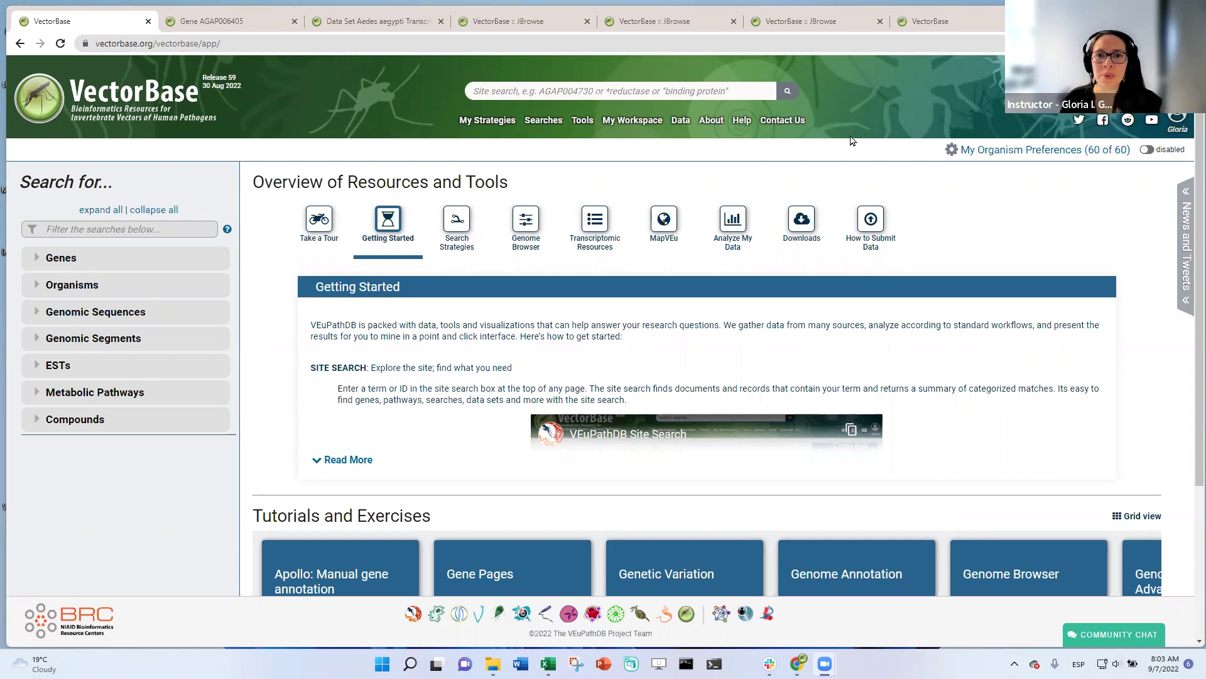
Step: Examine the Gene models section and genome browser links on the AGAP006405 gene record page
{"action": "mouse_move", "coordinate": [585, 119]}
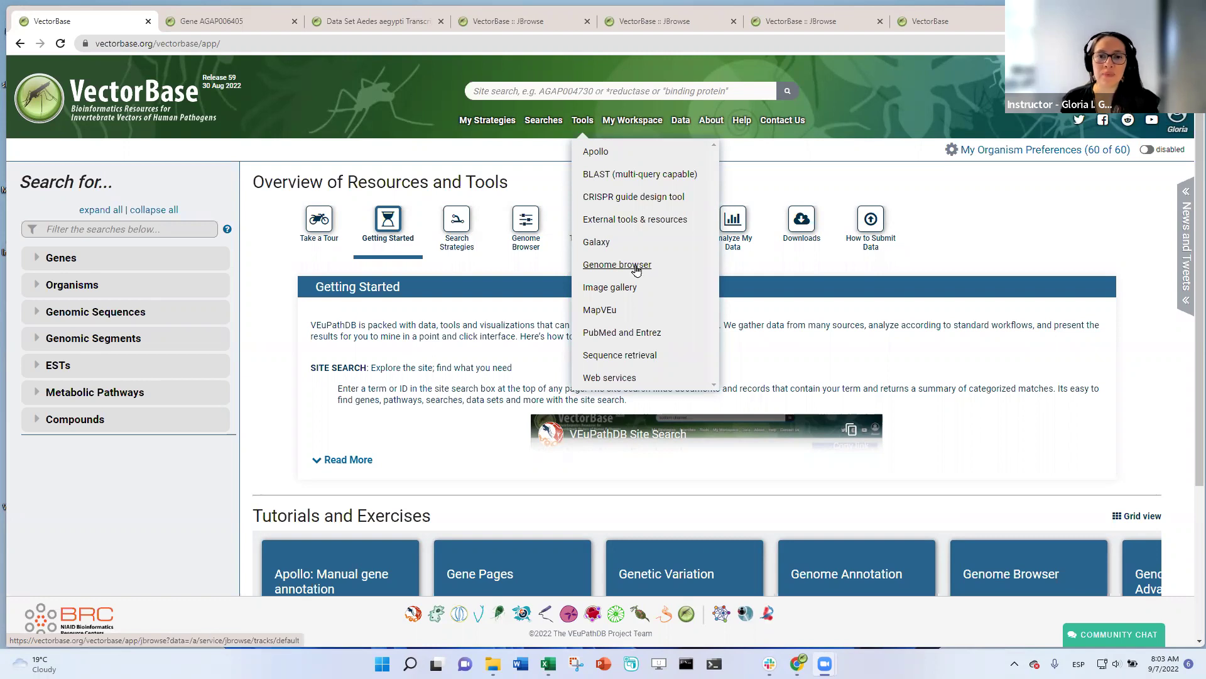
{"action": "left_click", "coordinate": [233, 25]}
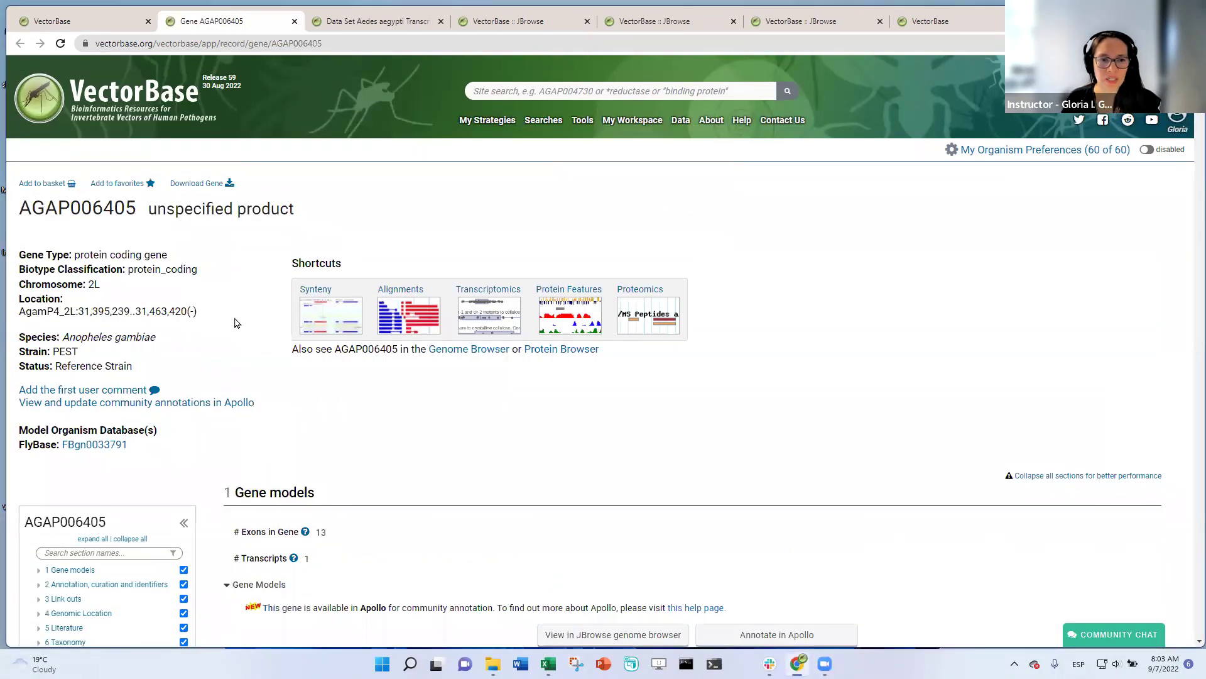
{"action": "scroll", "coordinate": [310, 337], "scroll_direction": "down", "scroll_amount": 2}
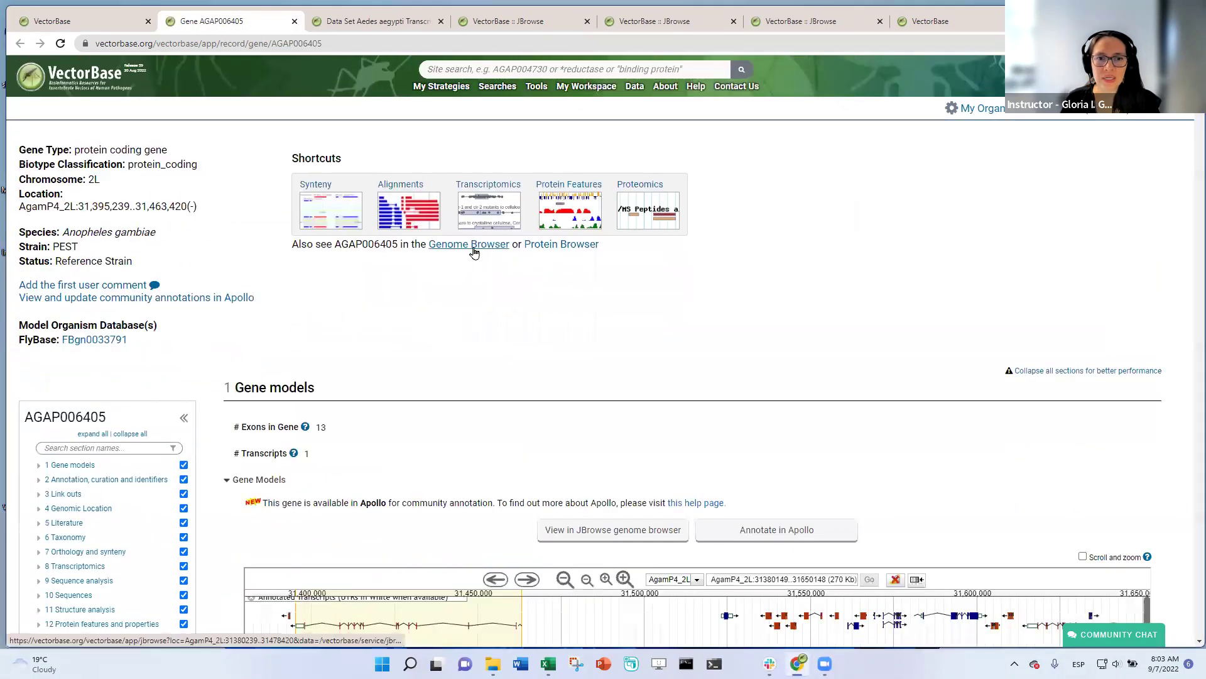
{"action": "scroll", "coordinate": [238, 351], "scroll_direction": "down", "scroll_amount": 2}
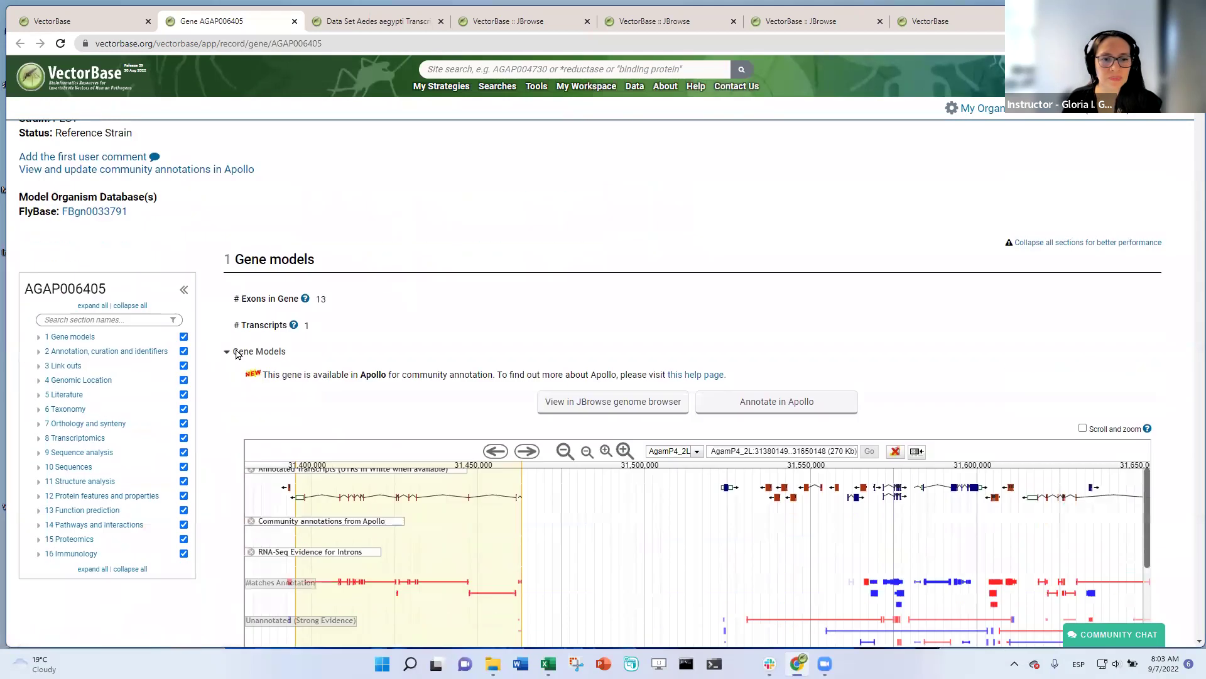
{"action": "scroll", "coordinate": [237, 353], "scroll_direction": "down", "scroll_amount": 3}
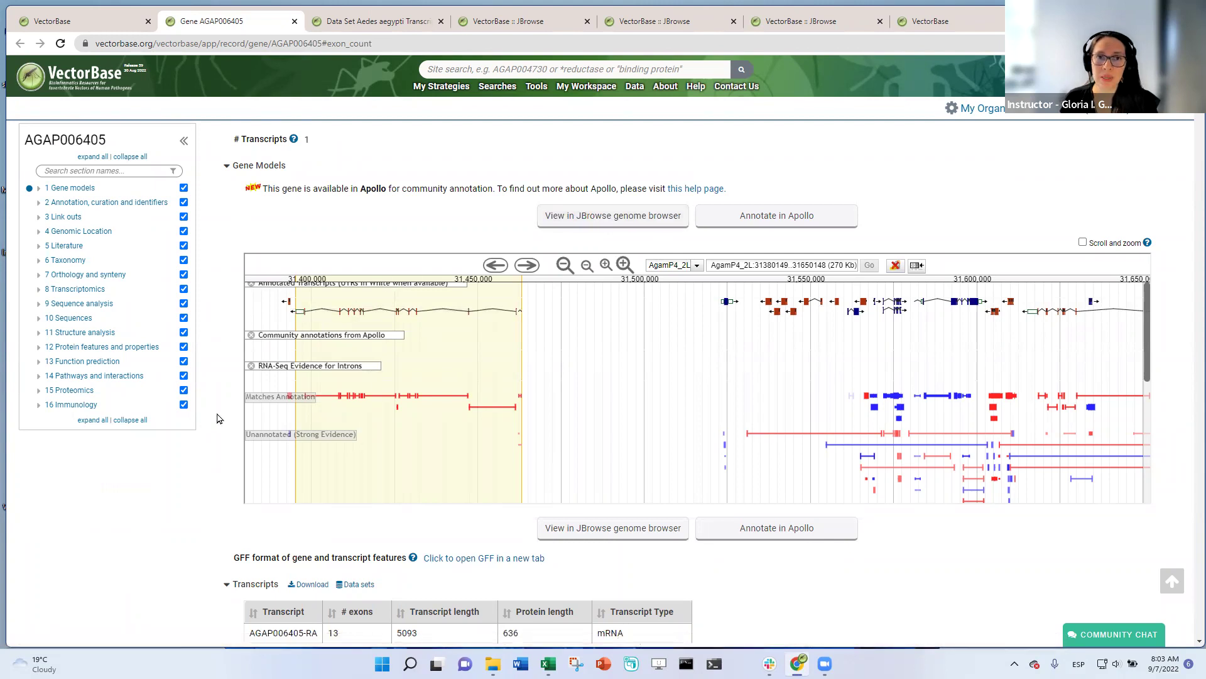
{"action": "scroll", "coordinate": [217, 408], "scroll_direction": "down", "scroll_amount": 3}
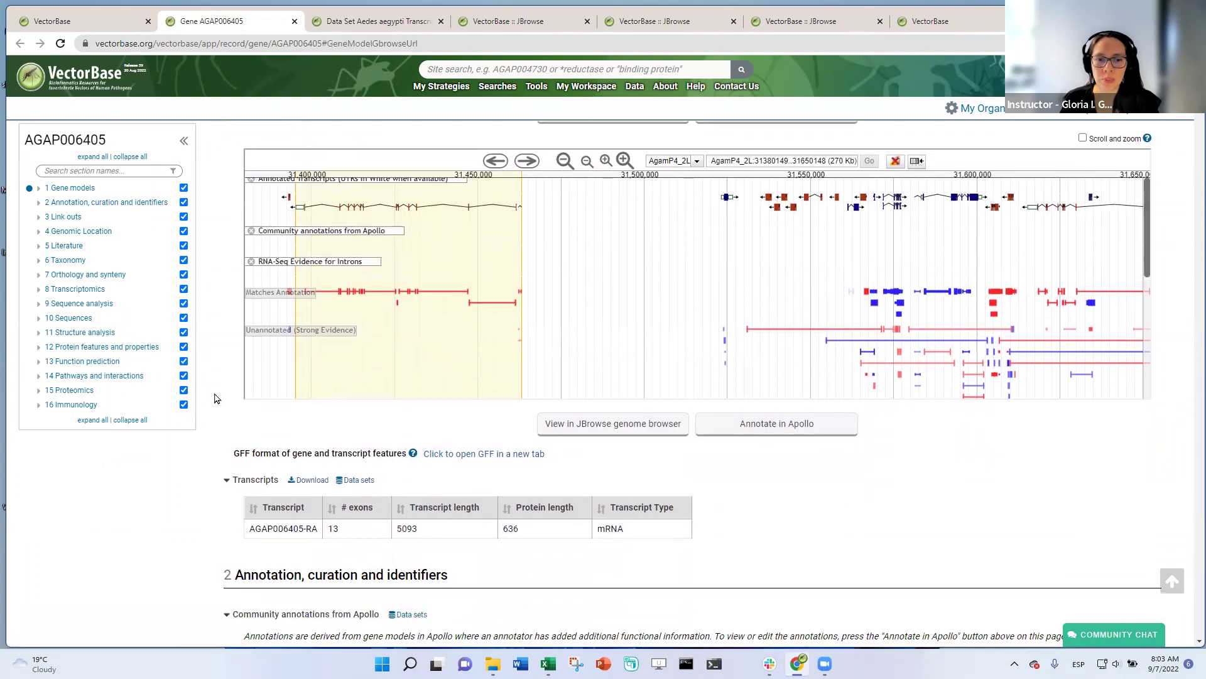
{"action": "scroll", "coordinate": [293, 329], "scroll_direction": "up", "scroll_amount": 4}
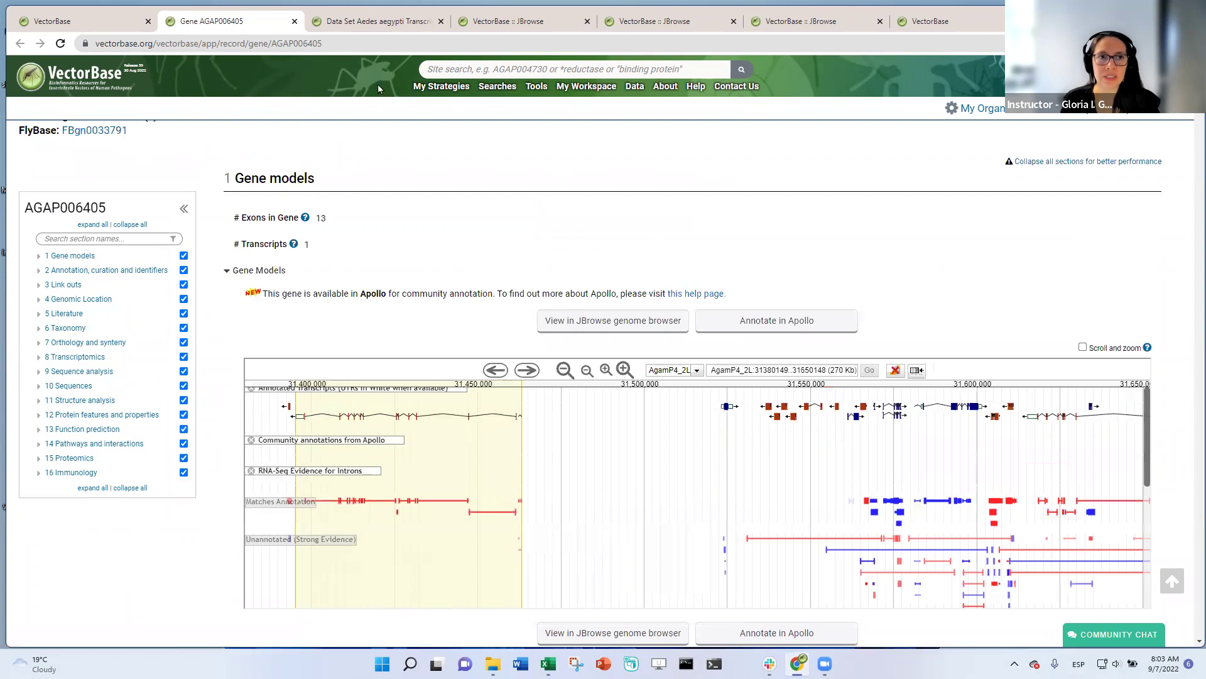
Step: Open the Aedes aegypti Transcriptome Sequencing data set in the VectorBase Genome Browser through the record's Link outs section
{"action": "left_click", "coordinate": [371, 21]}
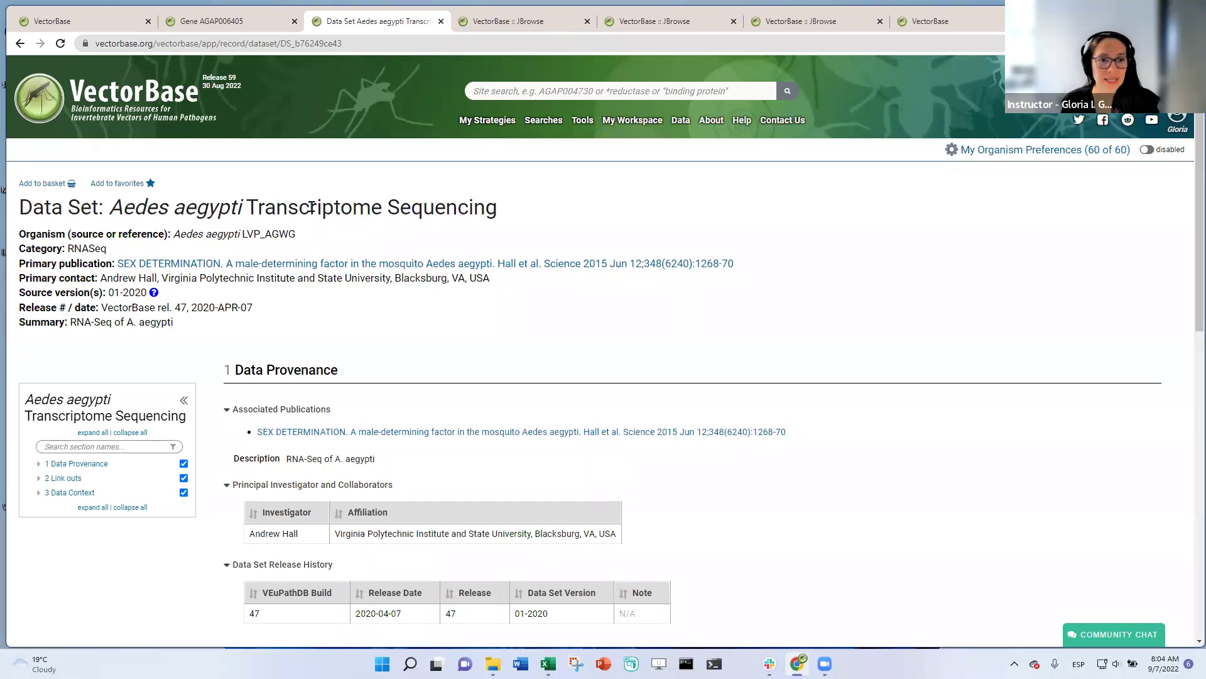
{"action": "scroll", "coordinate": [221, 494], "scroll_direction": "down", "scroll_amount": 1}
{"action": "scroll", "coordinate": [221, 494], "scroll_direction": "down", "scroll_amount": 5}
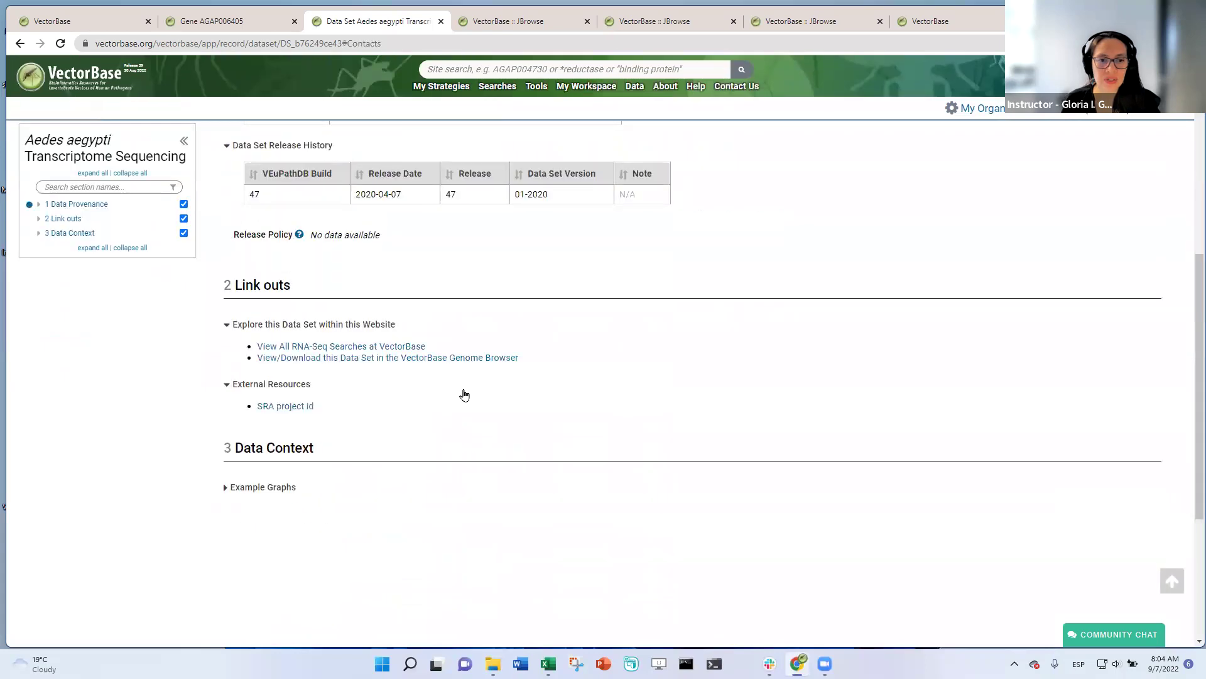
{"action": "scroll", "coordinate": [496, 351], "scroll_direction": "up", "scroll_amount": 8}
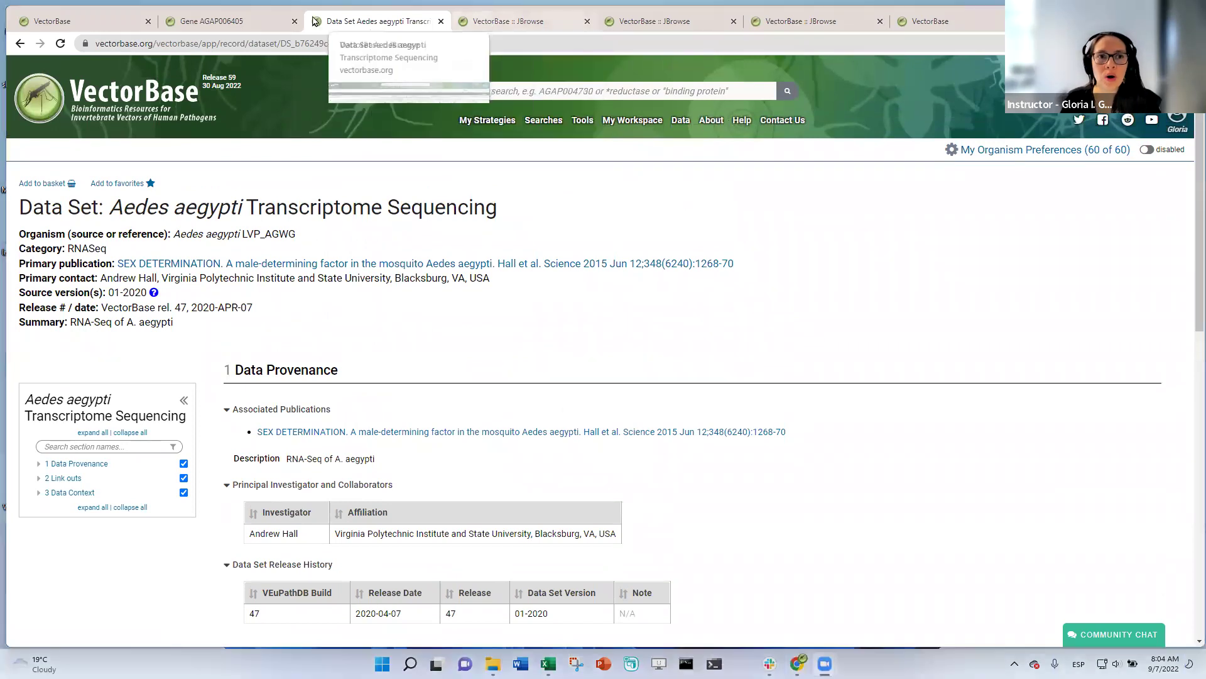
{"action": "scroll", "coordinate": [469, 404], "scroll_direction": "down", "scroll_amount": 5}
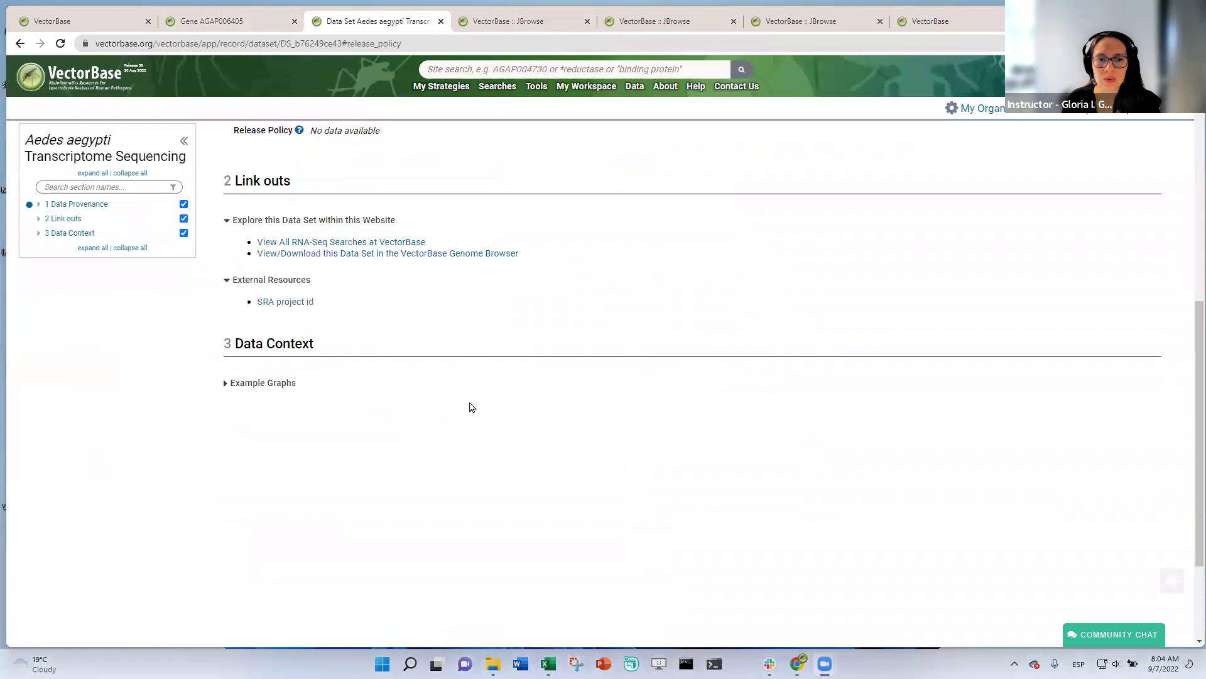
{"action": "left_click", "coordinate": [486, 254]}
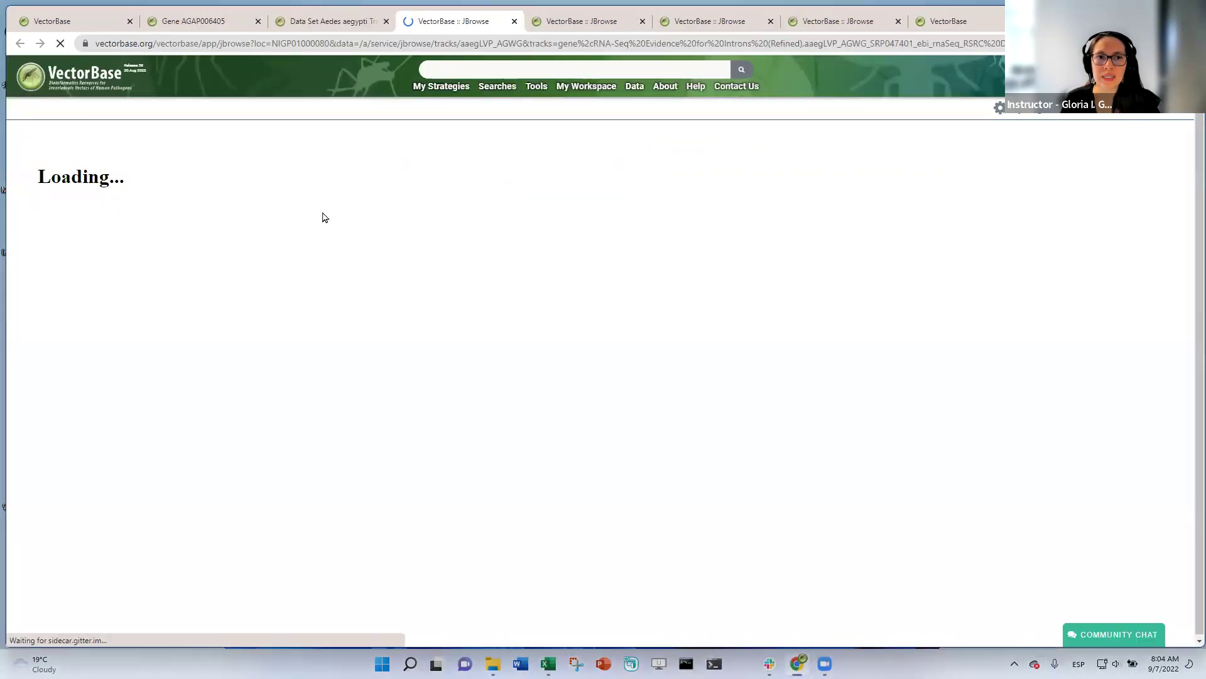
Step: Switch to the Aedes aegypti LVP_AGWG JBrowse page and review its lists of available genomes and reference sequences
{"action": "left_click", "coordinate": [591, 24]}
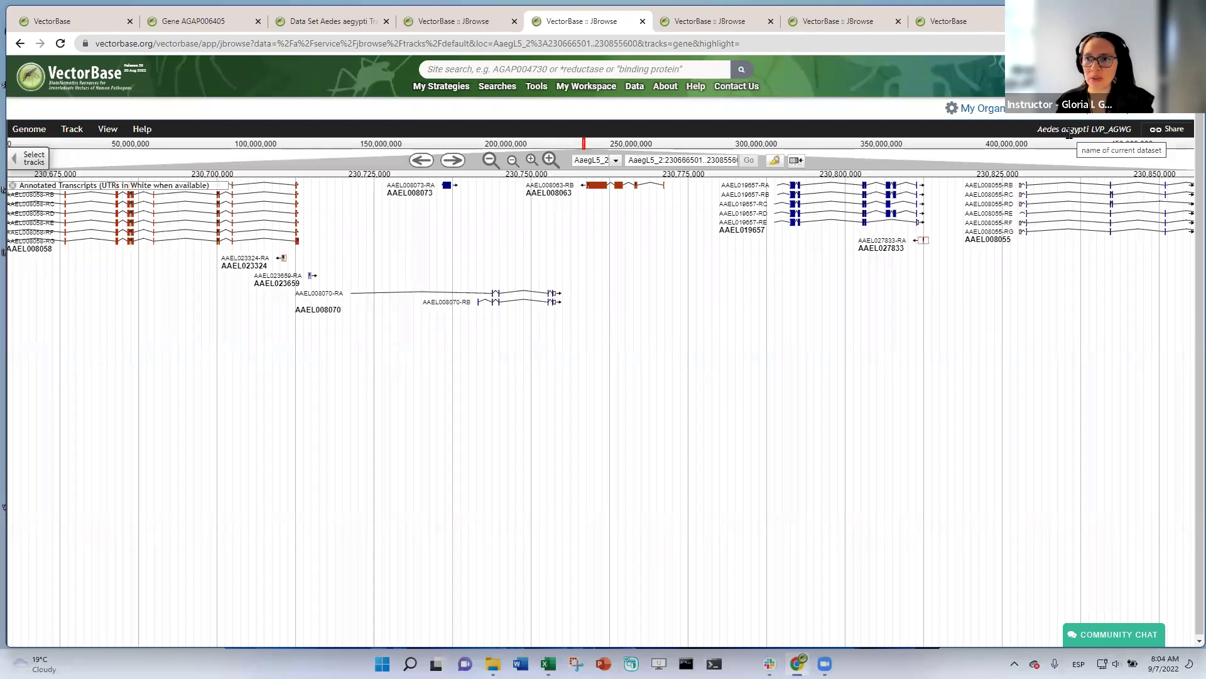
{"action": "left_click", "coordinate": [38, 131]}
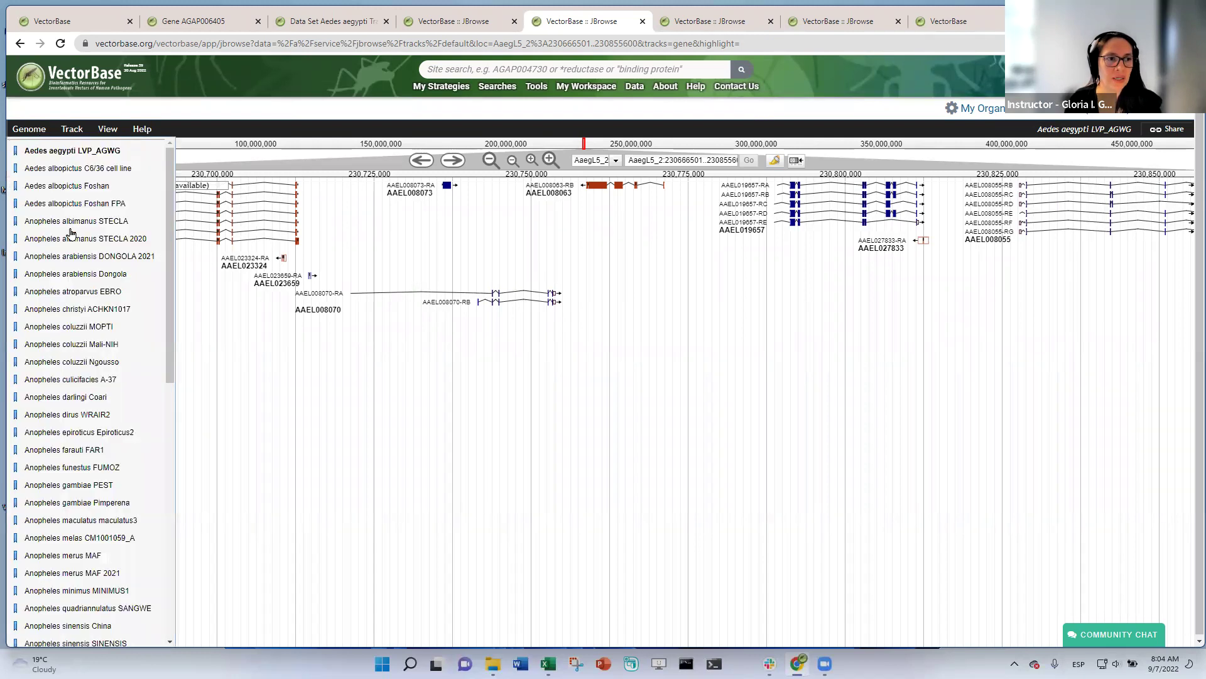
{"action": "left_click", "coordinate": [228, 112]}
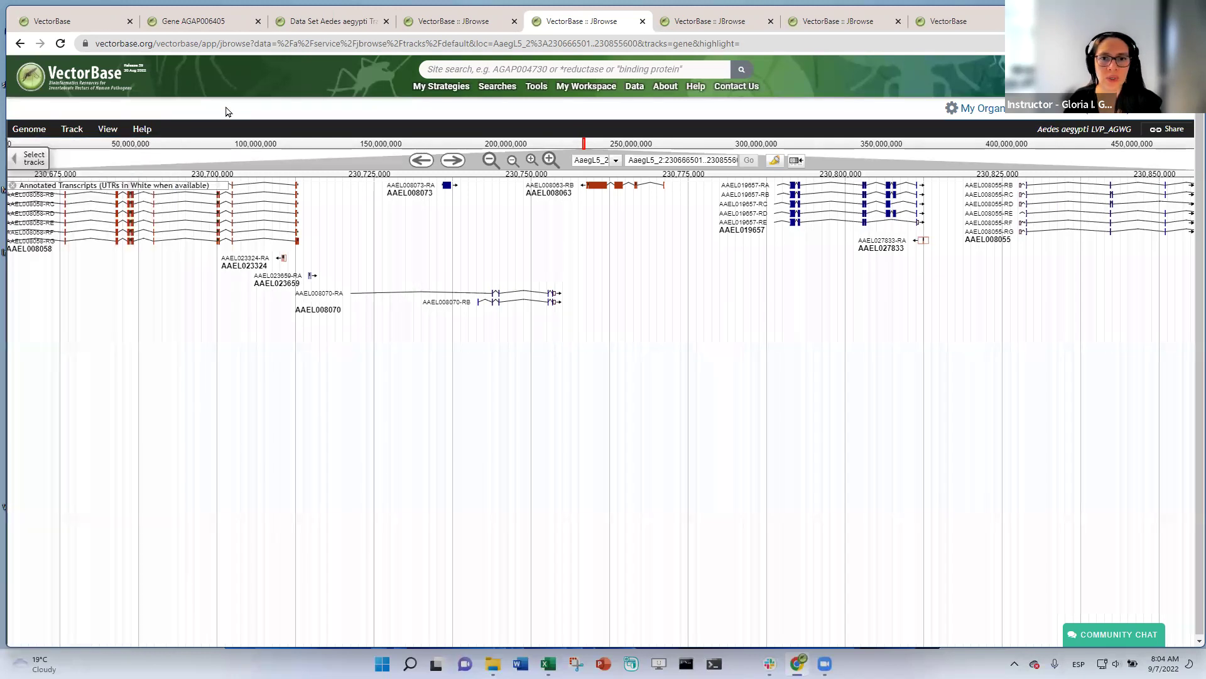
{"action": "mouse_move", "coordinate": [497, 86]}
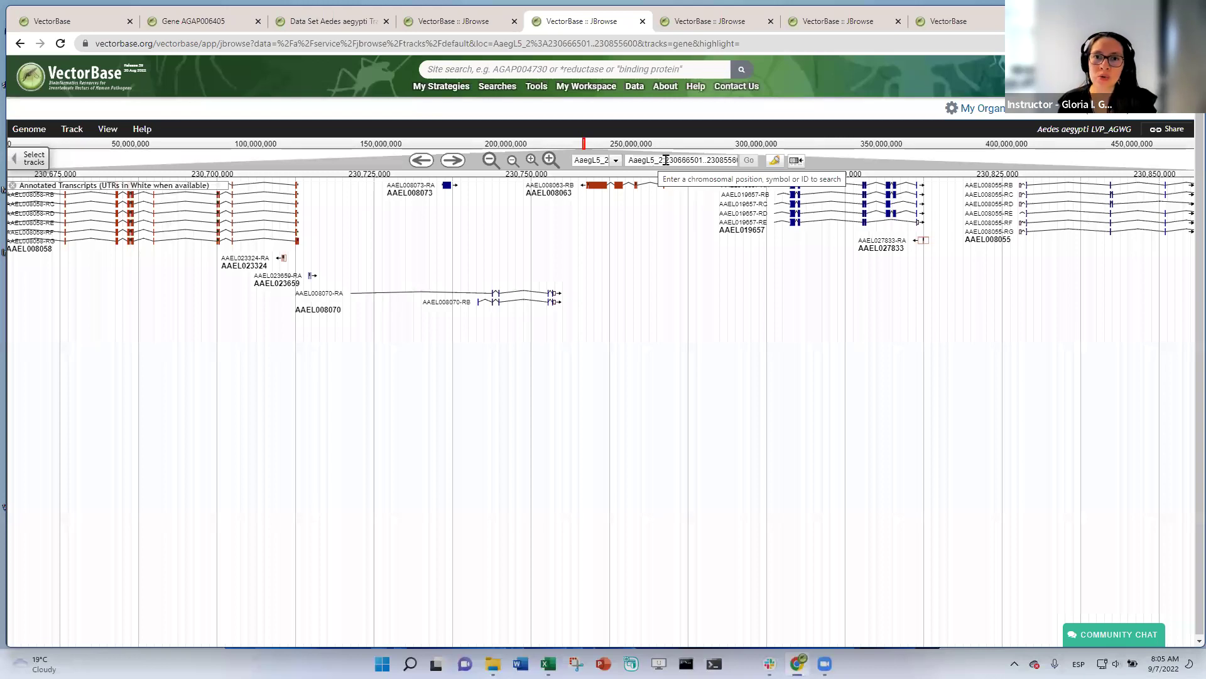
{"action": "left_click", "coordinate": [616, 161]}
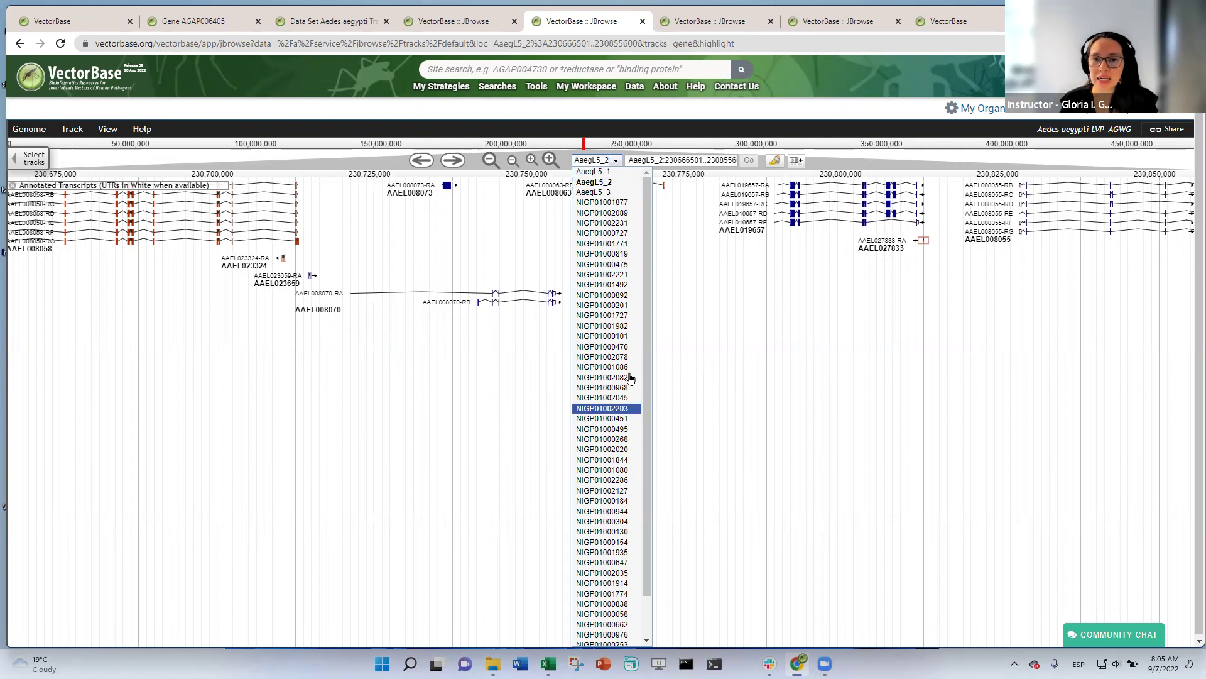
{"action": "left_click", "coordinate": [665, 123]}
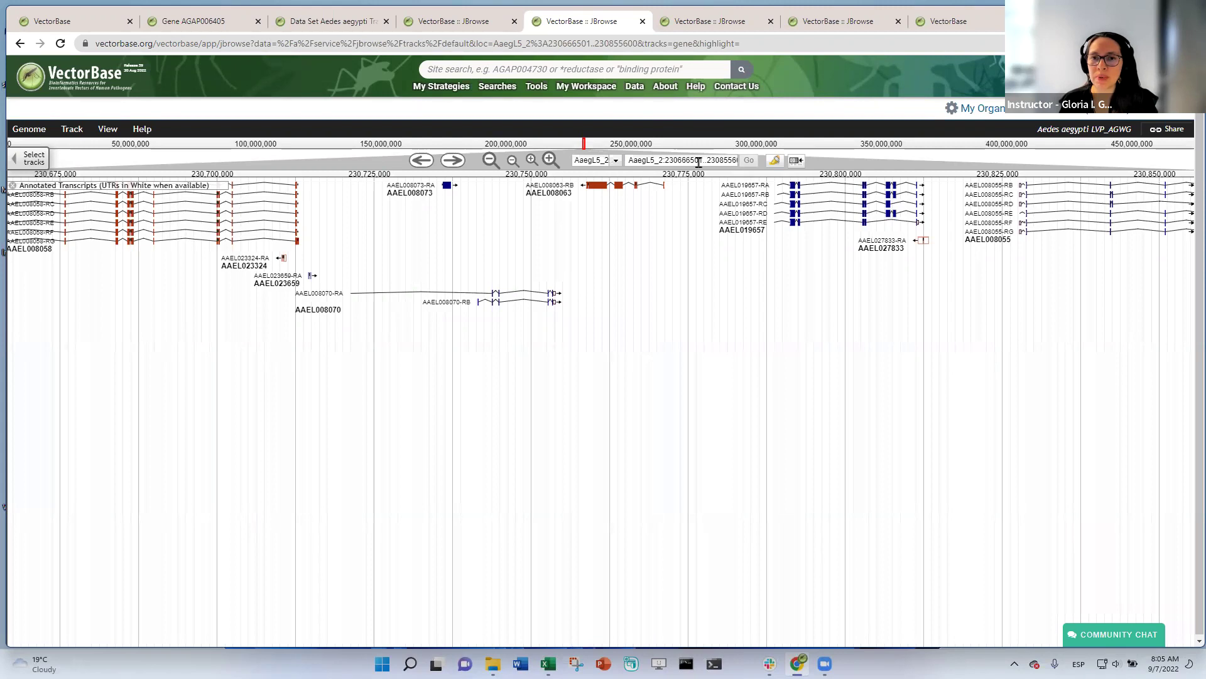
Step: Inspect the full chromosome coordinate range in the Aedes aegypti browser's location field
{"action": "left_click_drag", "start_coordinate": [631, 160], "coordinate": [750, 167]}
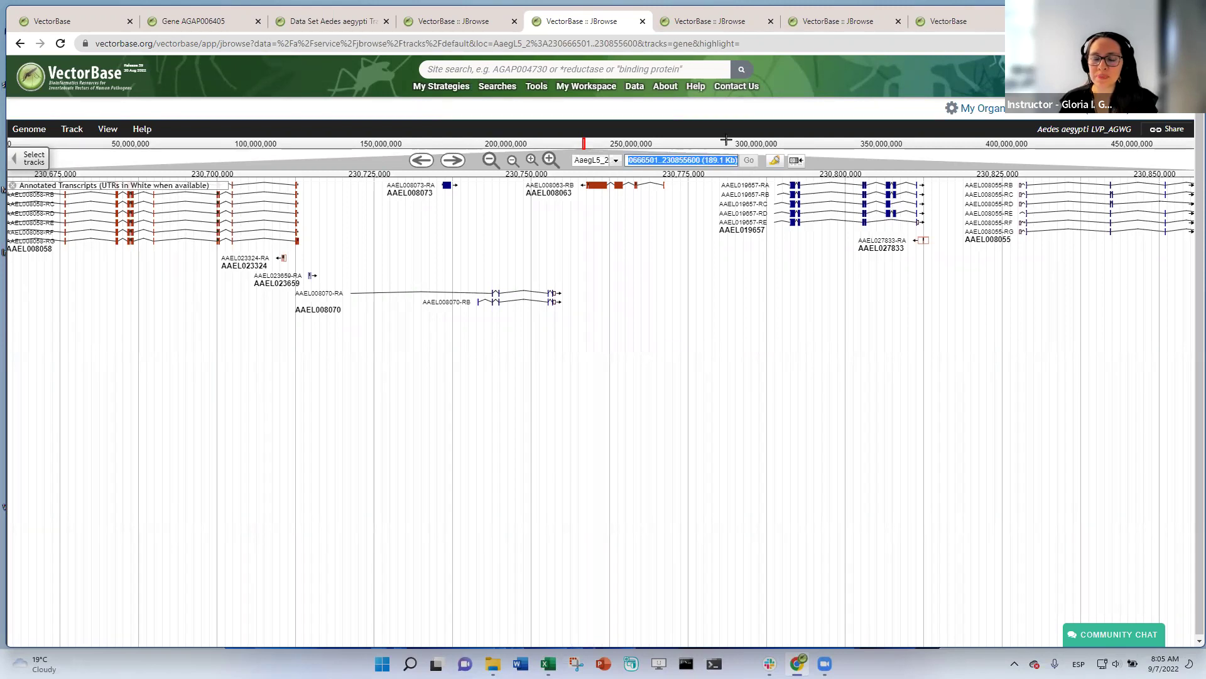
{"action": "left_click", "coordinate": [654, 160]}
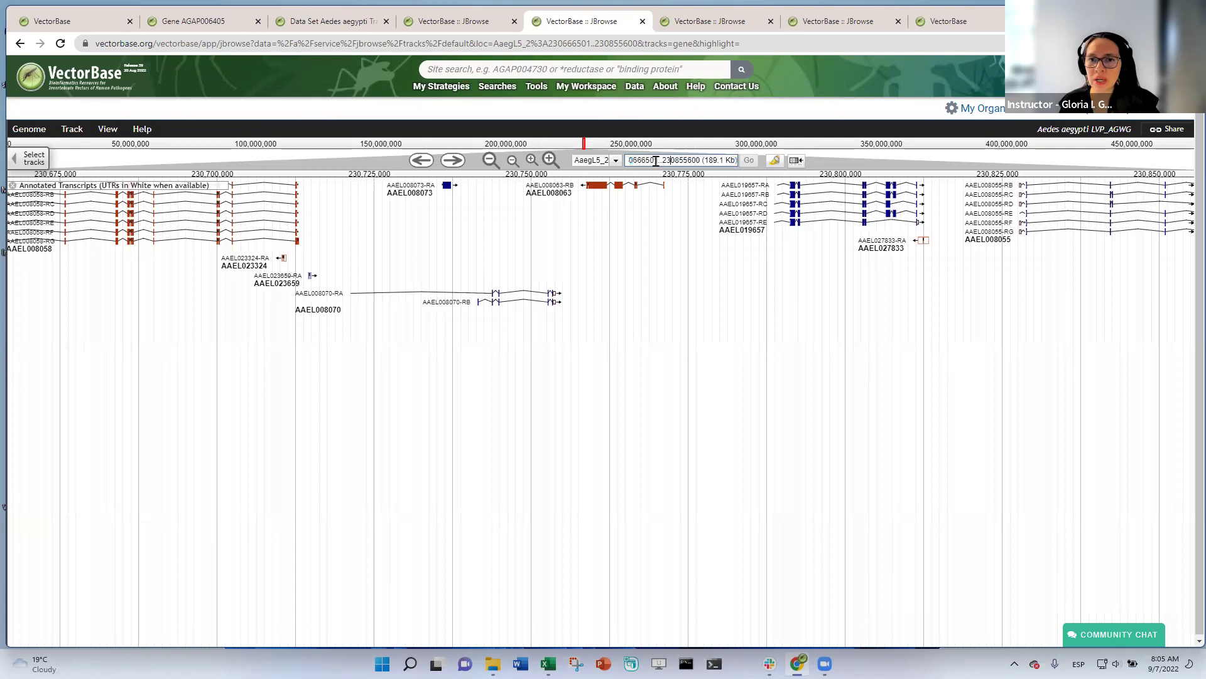
{"action": "key", "text": "Right"}
{"action": "key", "text": "Right"}
{"action": "key", "text": "Right"}
{"action": "key", "text": "Left"}
{"action": "key", "text": "Left"}
{"action": "key", "text": "Left"}
{"action": "key", "text": "Left"}
{"action": "key", "text": "Left"}
{"action": "key", "text": "Left"}
{"action": "key", "text": "Left"}
{"action": "key", "text": "Left"}
{"action": "key", "text": "Left"}
{"action": "key", "text": "Left"}
{"action": "key", "text": "Left"}
{"action": "key", "text": "Left"}
{"action": "key", "text": "Left"}
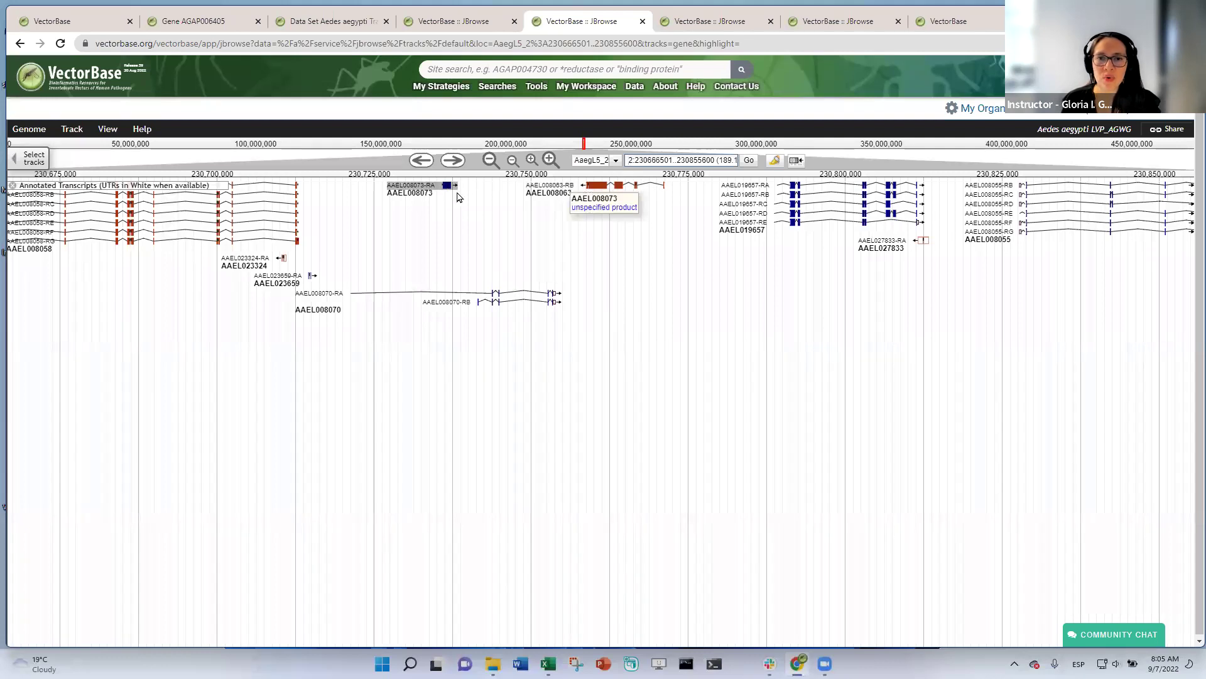
Step: Pan the annotated transcripts track back and forth along AaegL5_2 around gene AAEL008073
{"action": "left_click_drag", "start_coordinate": [684, 217], "coordinate": [673, 255]}
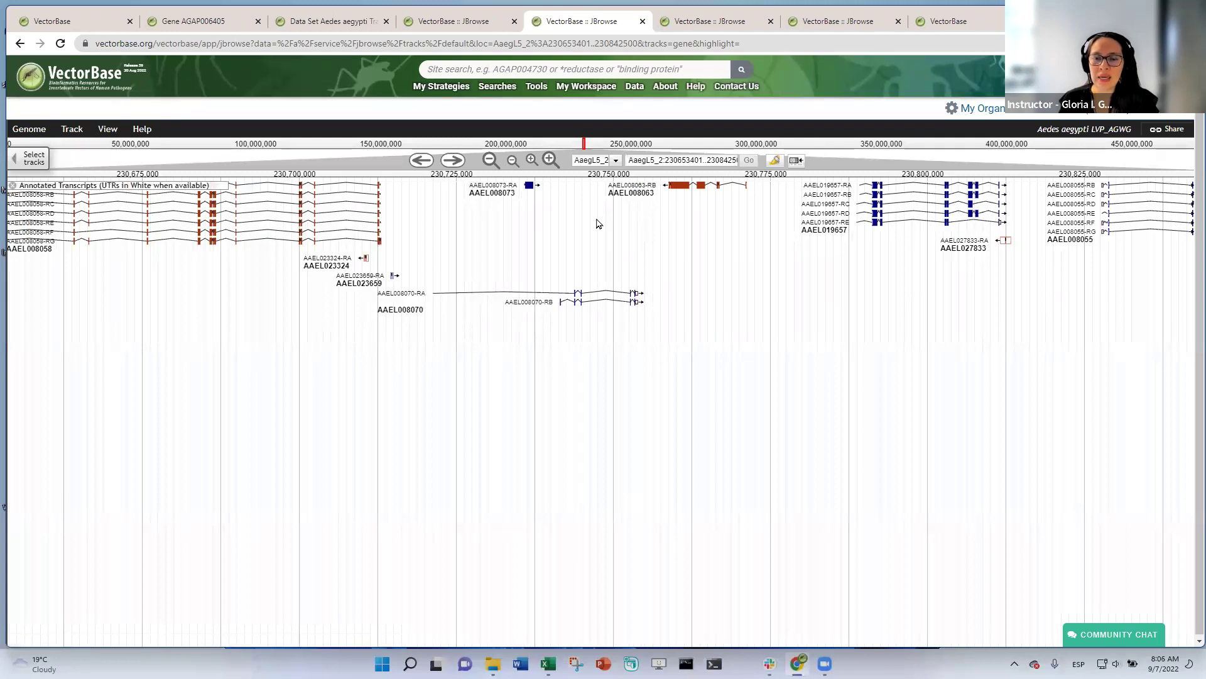
{"action": "left_click_drag", "start_coordinate": [511, 235], "coordinate": [479, 177]}
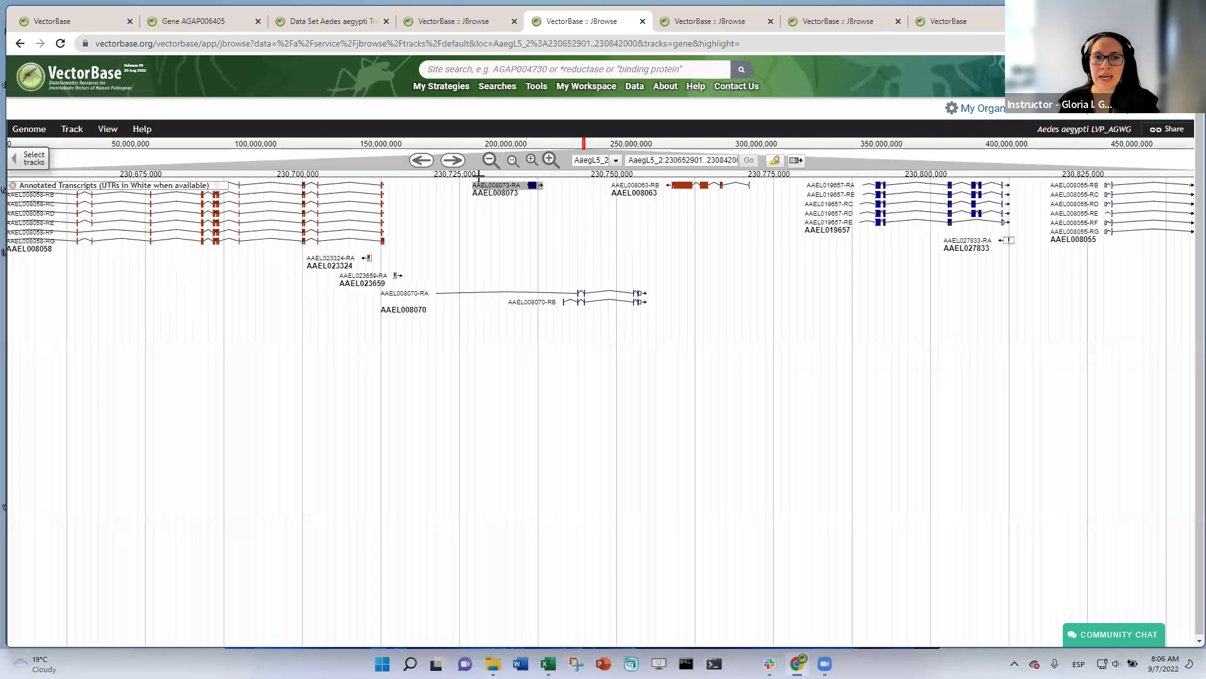
{"action": "left_click", "coordinate": [454, 161]}
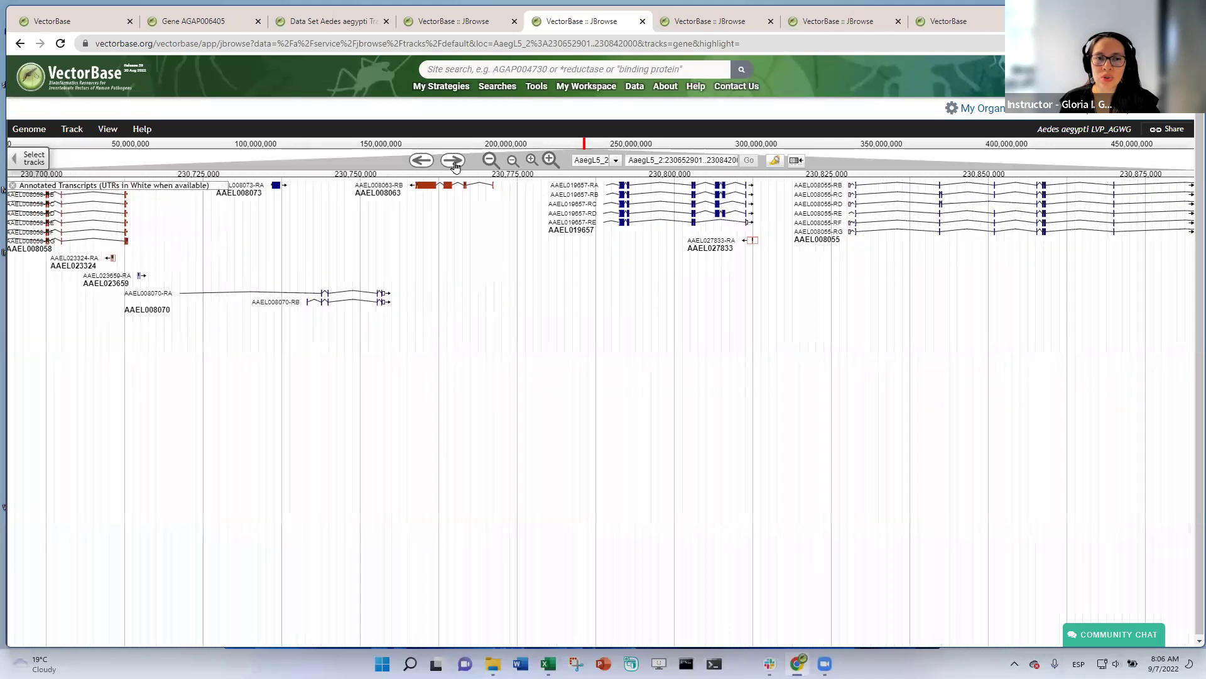
{"action": "left_click", "coordinate": [420, 161]}
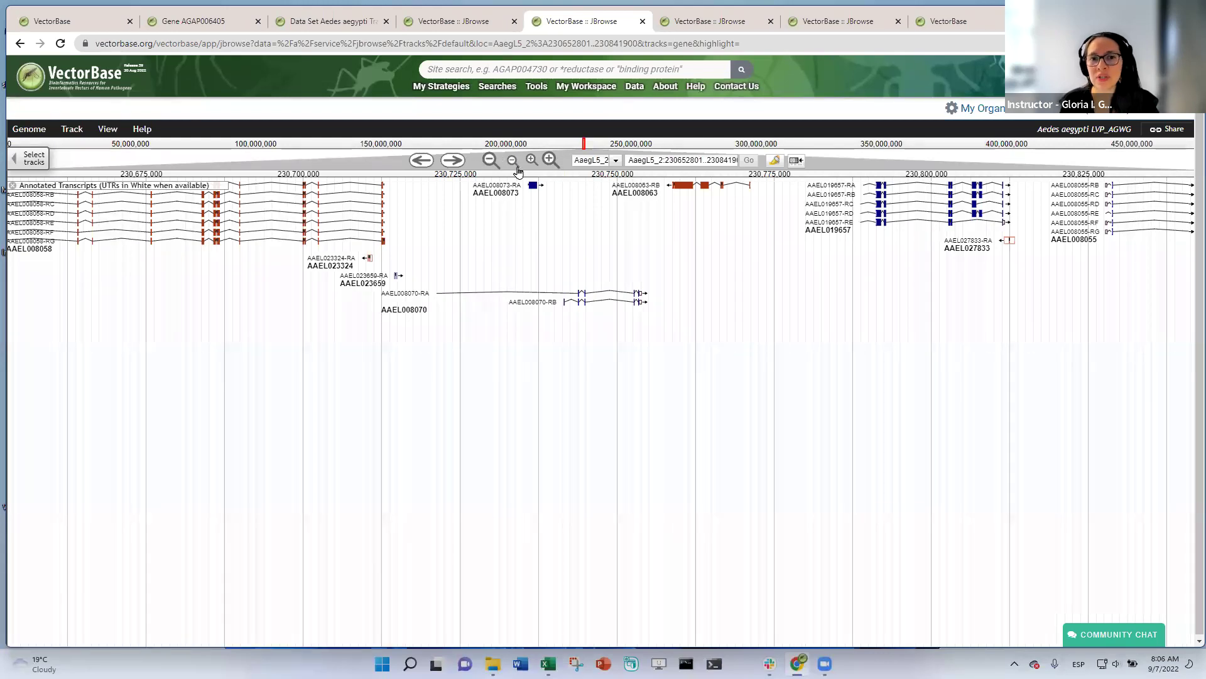
Step: Zoom in on the exons of gene AAEL008070 to show the region AaegL5_2:230737901..230756810
{"action": "left_click", "coordinate": [551, 158]}
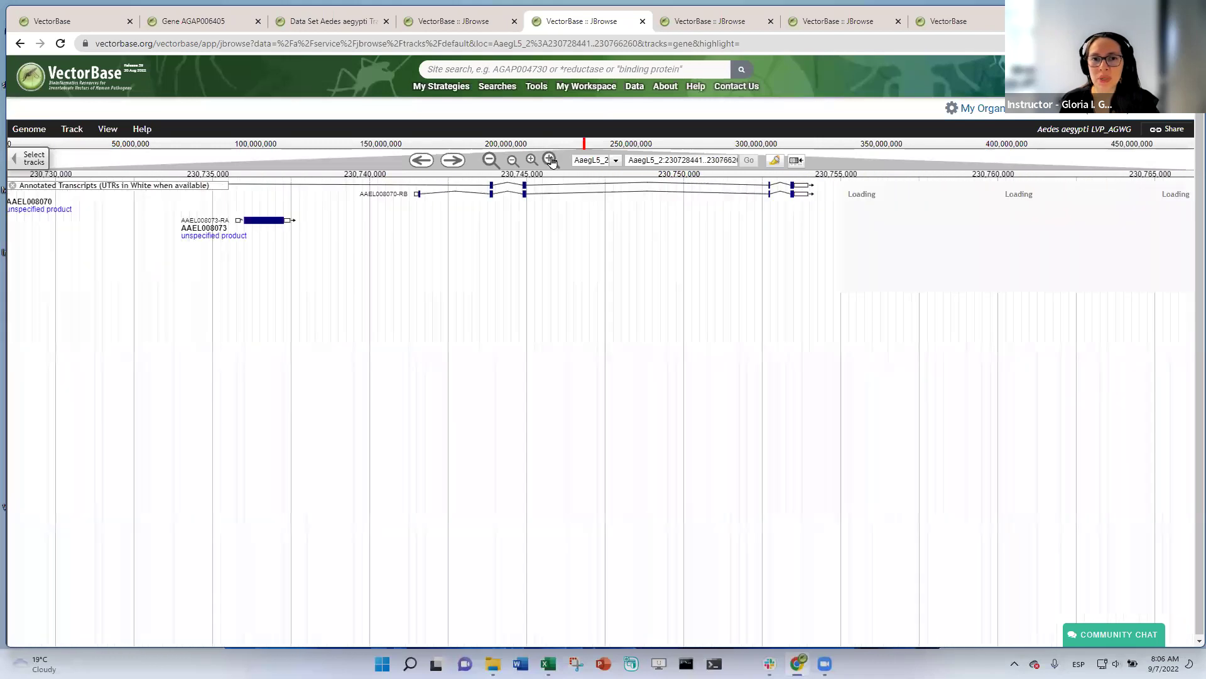
{"action": "left_click", "coordinate": [530, 161]}
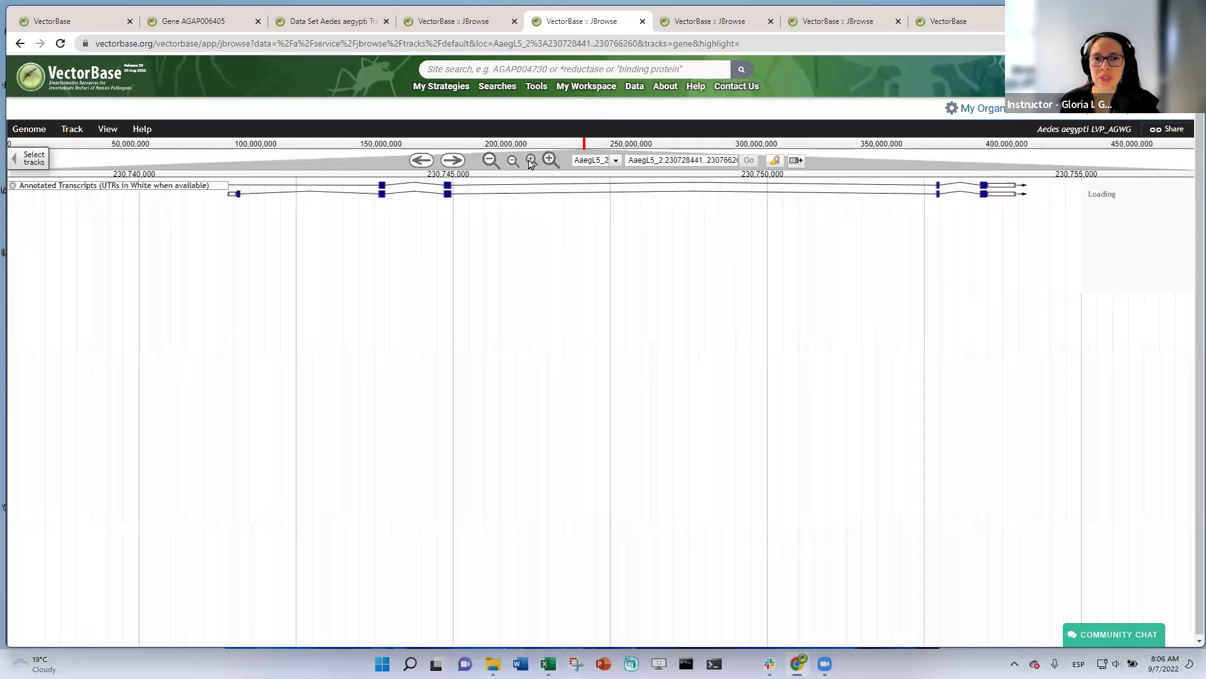
{"action": "left_click", "coordinate": [550, 159]}
{"action": "left_click", "coordinate": [491, 161]}
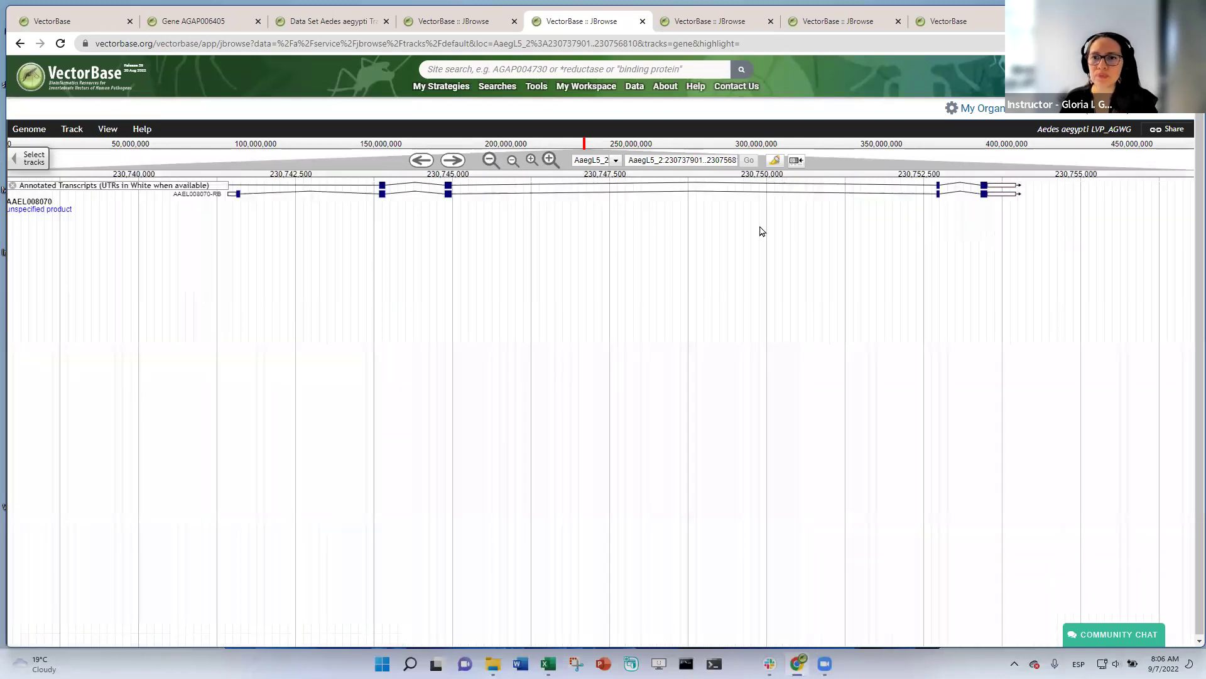
Step: Highlight the region 230743720..230744139 around the second exon of AAEL008070-RB, and clear the highlight
{"action": "left_click", "coordinate": [775, 162]}
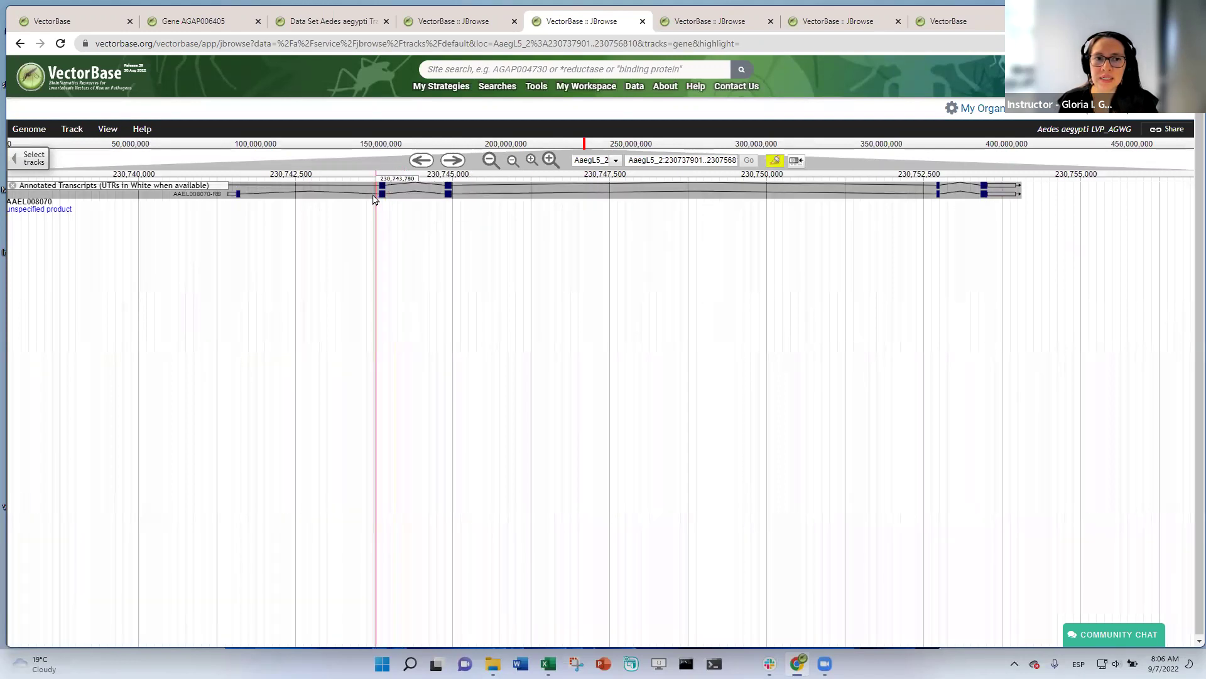
{"action": "left_click_drag", "start_coordinate": [373, 194], "coordinate": [398, 194]}
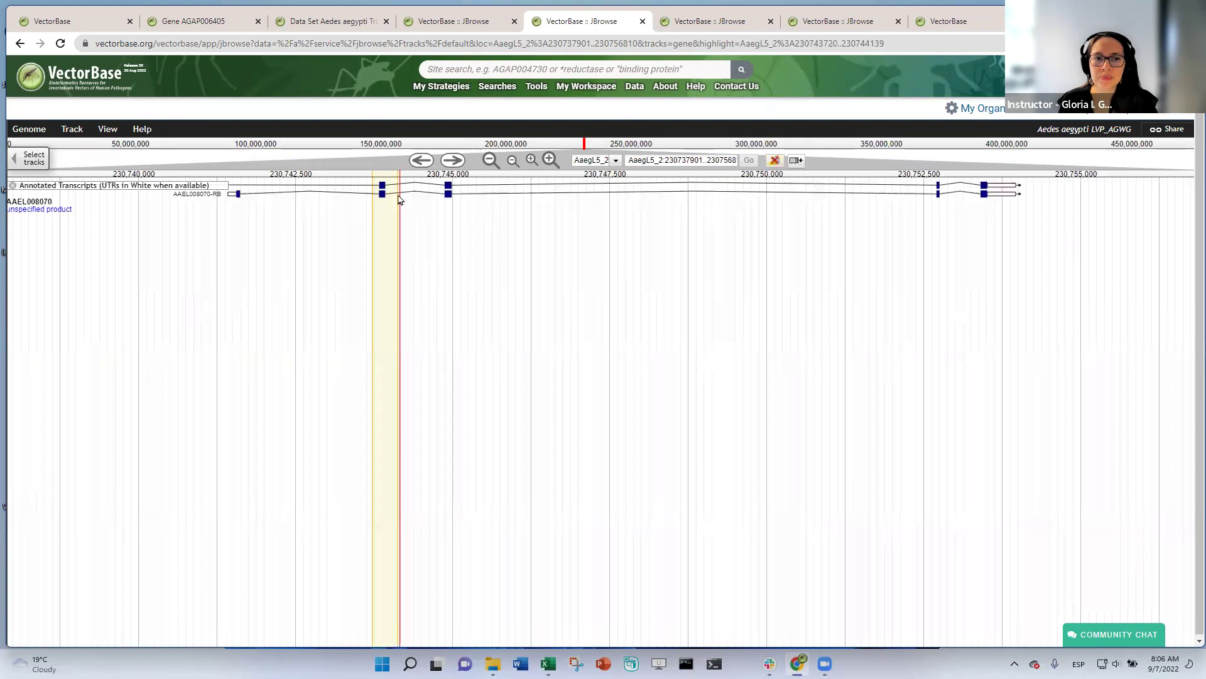
{"action": "left_click", "coordinate": [775, 162]}
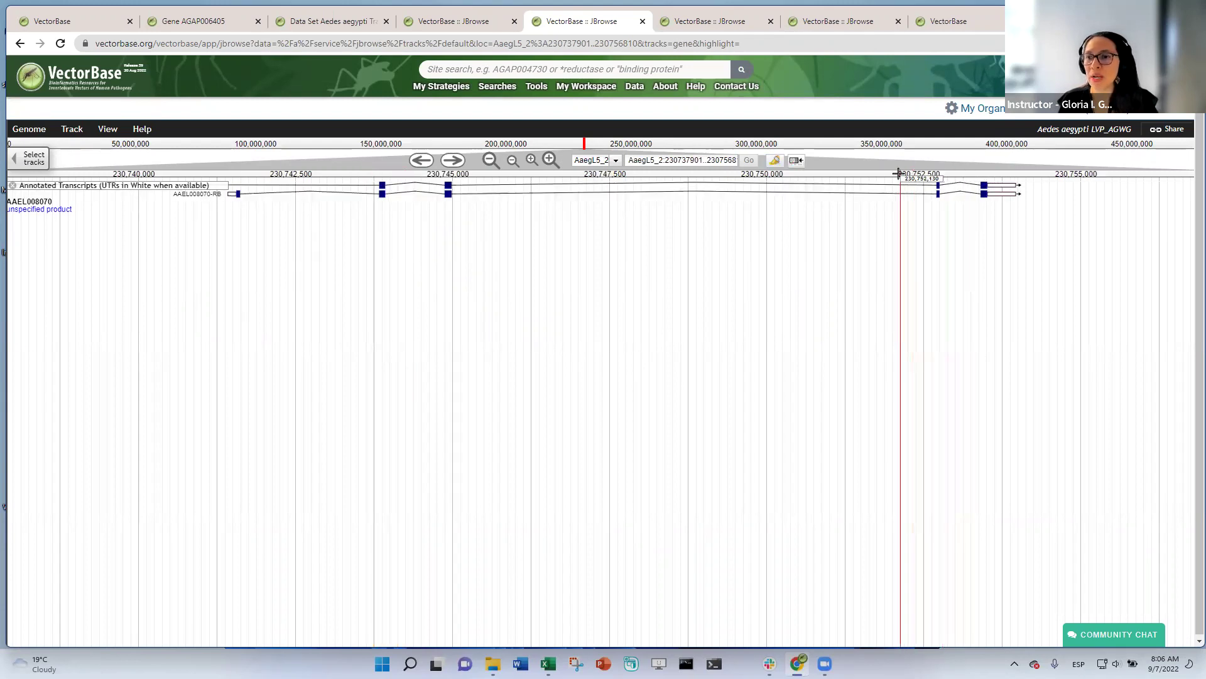
Step: Zoom to the range AaegL5_2:230752100..230754229, covering the last two exons of AAEL008070
{"action": "left_click_drag", "start_coordinate": [898, 171], "coordinate": [1032, 172]}
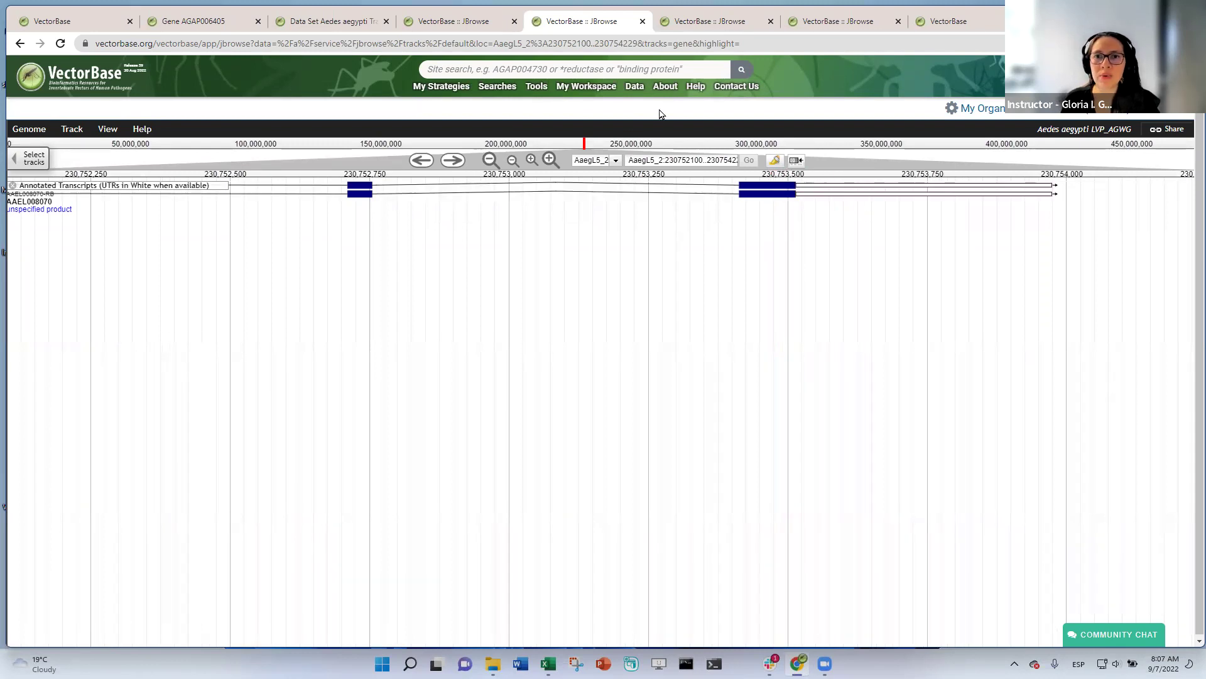
Step: Switch to the Anopheles gambiae PEST JBrowse session and go to gene AGAP004707, the voltage-gated sodium channel (para)
{"action": "left_click", "coordinate": [709, 23]}
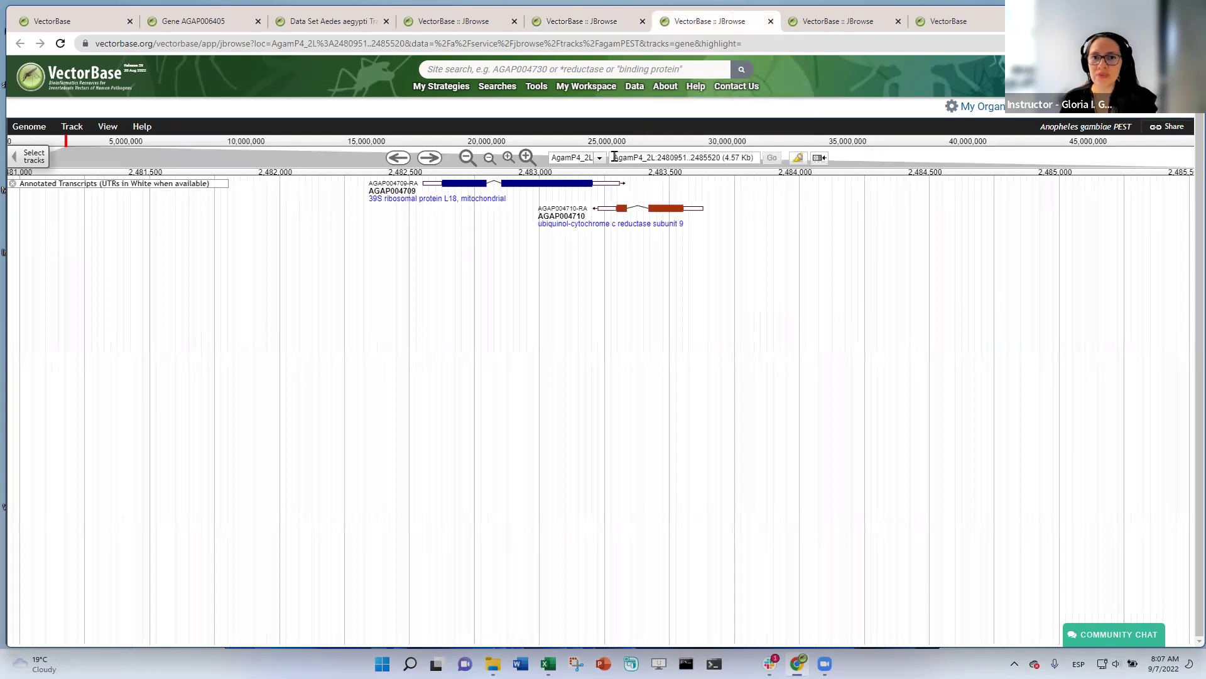
{"action": "left_click_drag", "start_coordinate": [611, 157], "coordinate": [757, 158]}
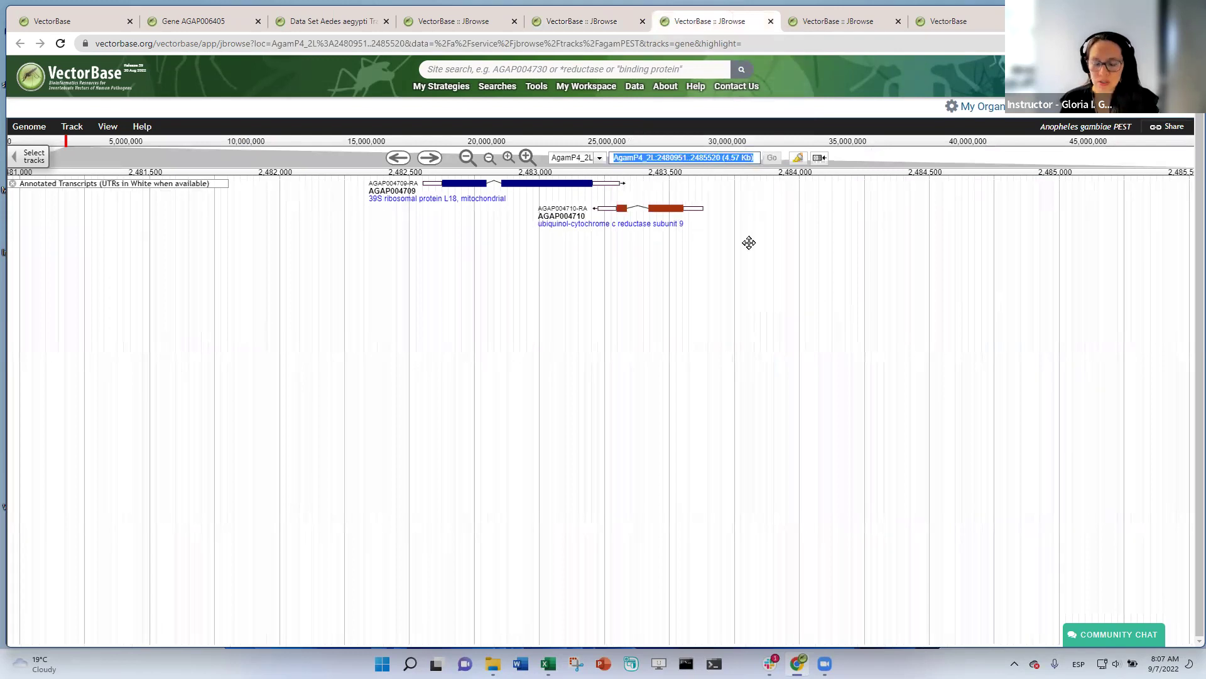
{"action": "type", "text": "a"}
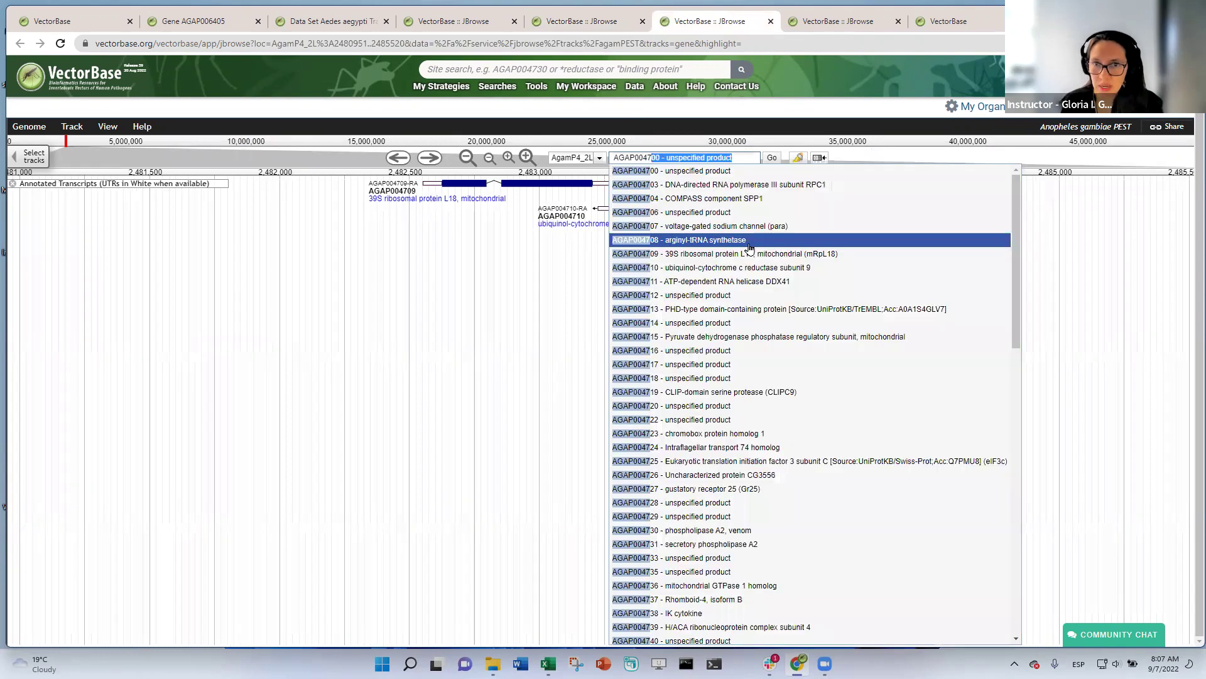
{"action": "type", "text": "GAP00470"}
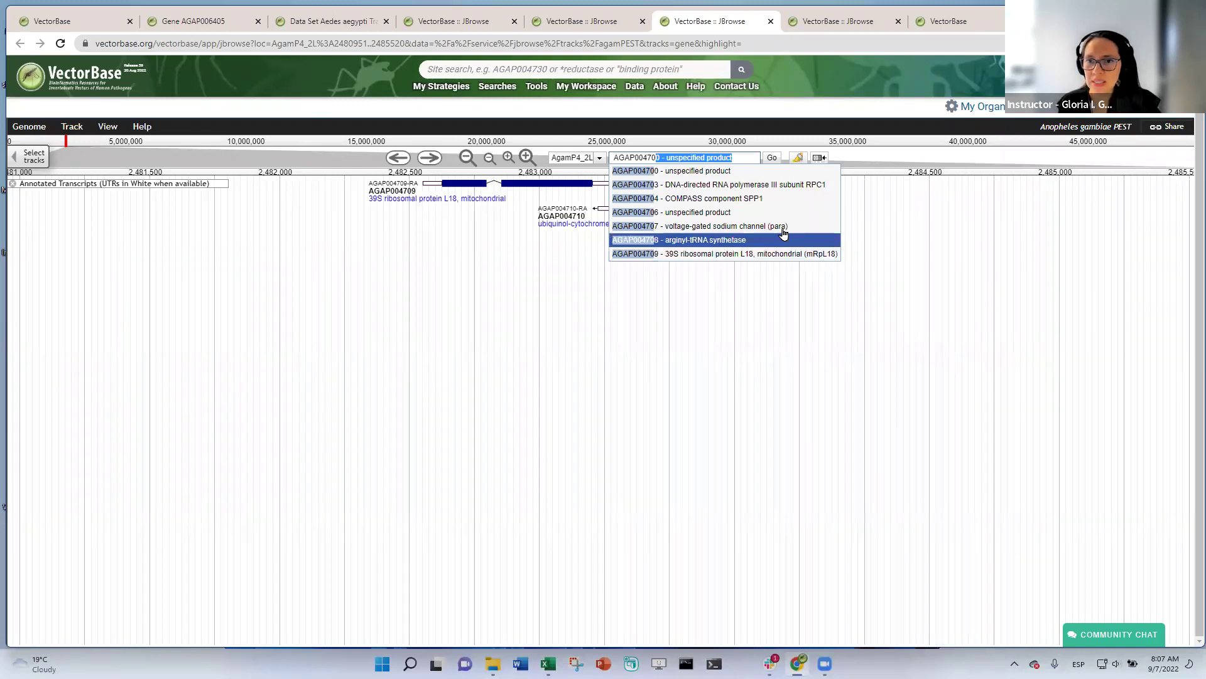
{"action": "left_click", "coordinate": [773, 226]}
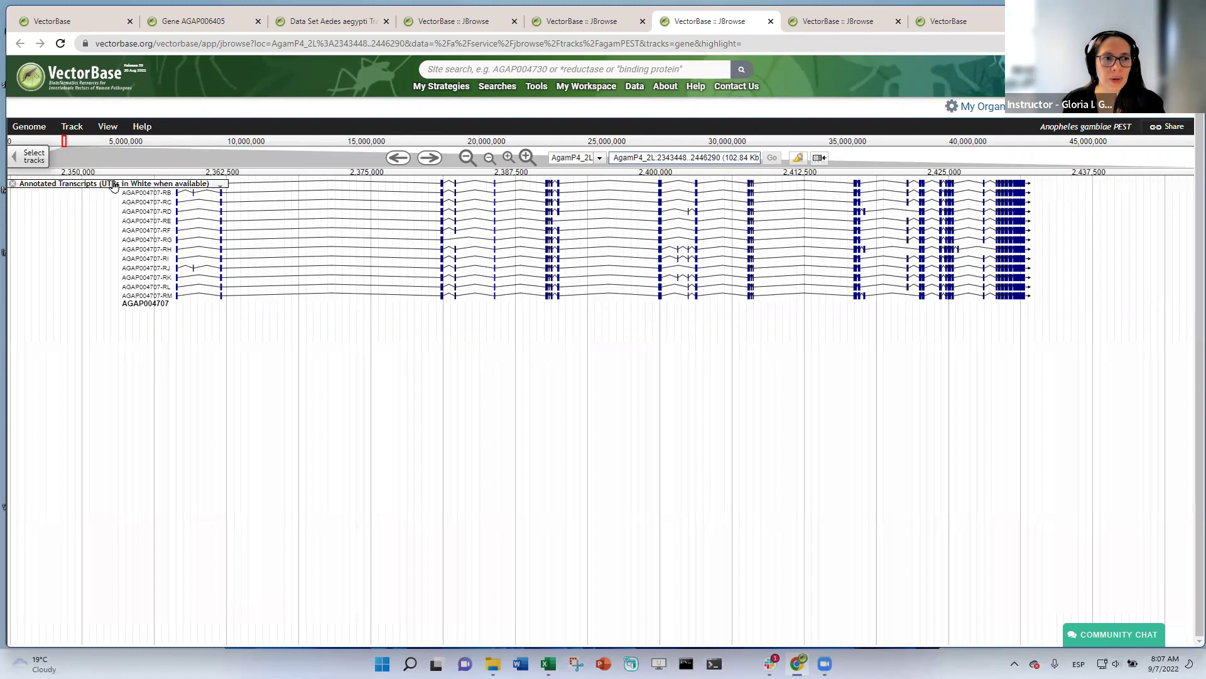
Step: Remove the Annotated Transcripts track from the view and turn it back on from the Gene Models category of the track selector
{"action": "left_click", "coordinate": [220, 185]}
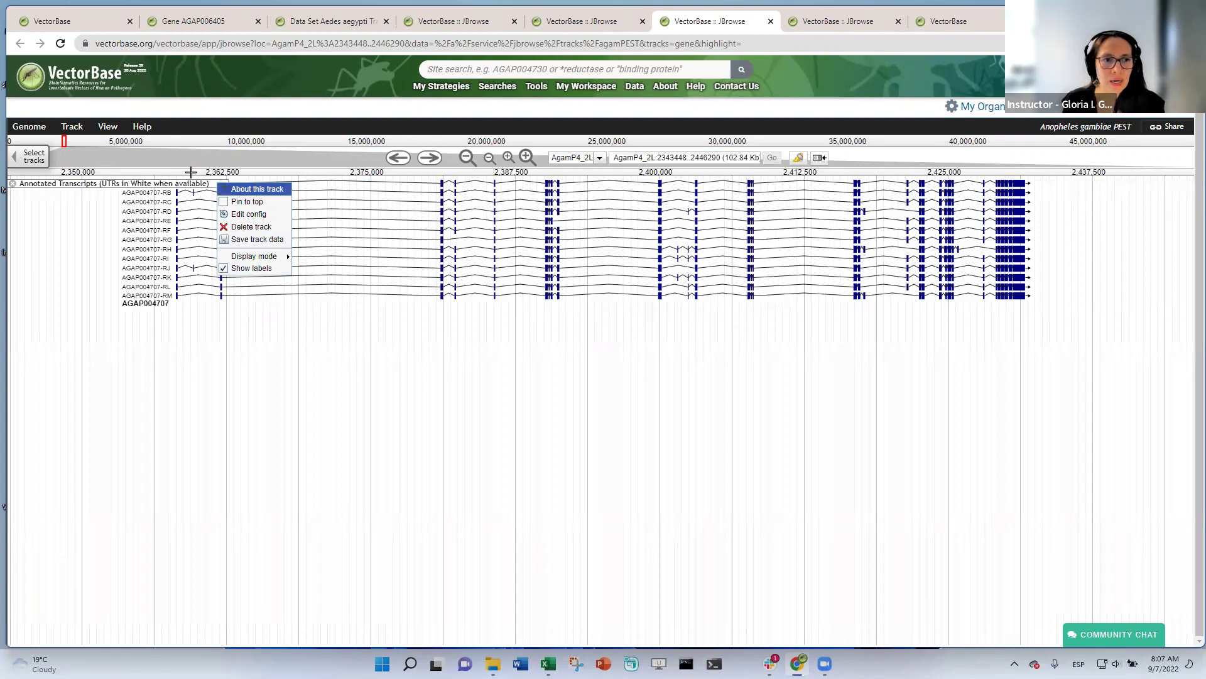
{"action": "left_click", "coordinate": [12, 185]}
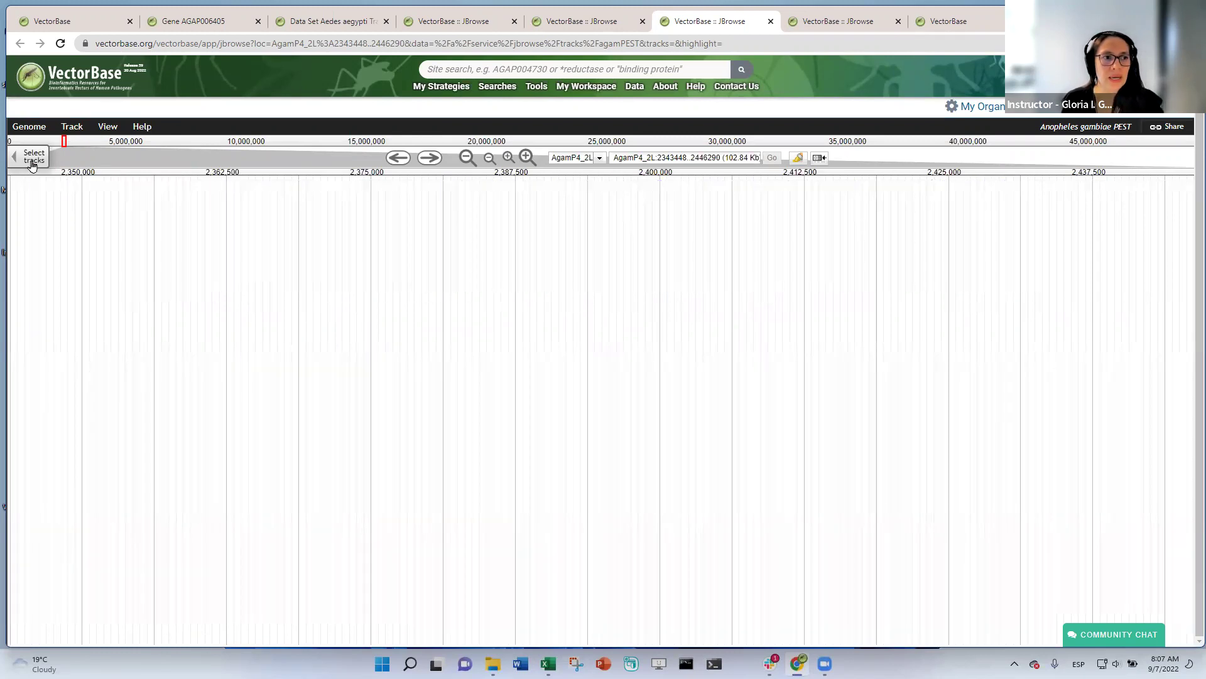
{"action": "left_click", "coordinate": [31, 158]}
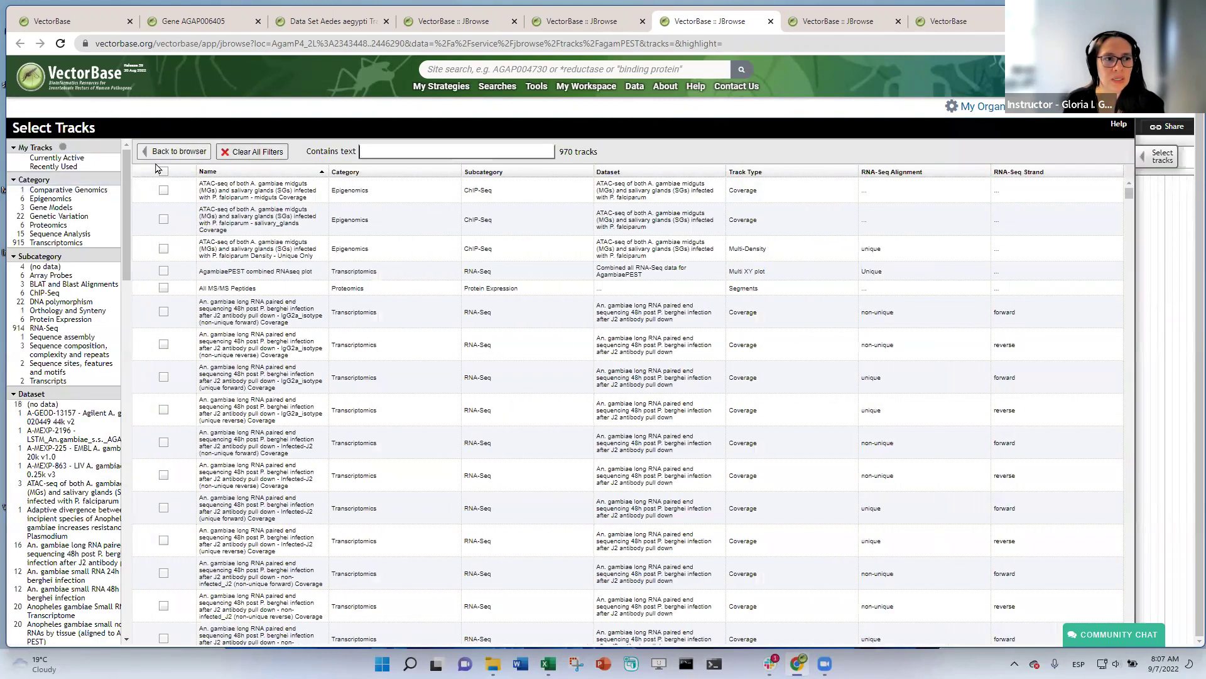
{"action": "left_click", "coordinate": [321, 169]}
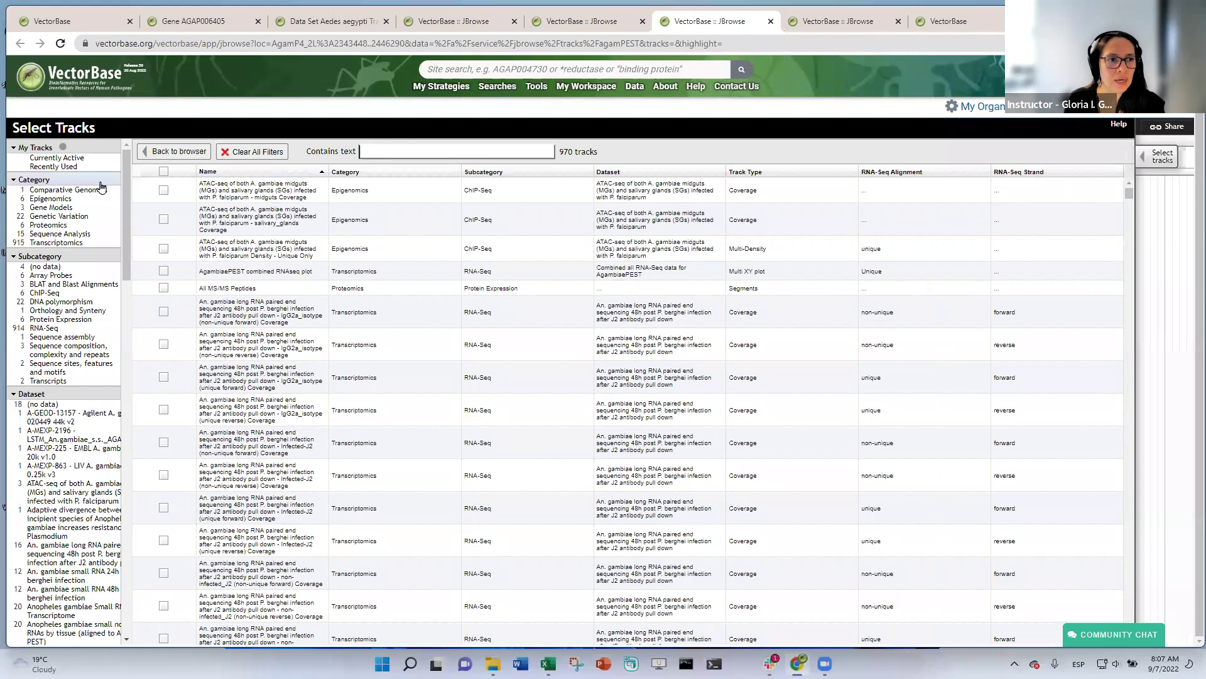
{"action": "left_click", "coordinate": [73, 209]}
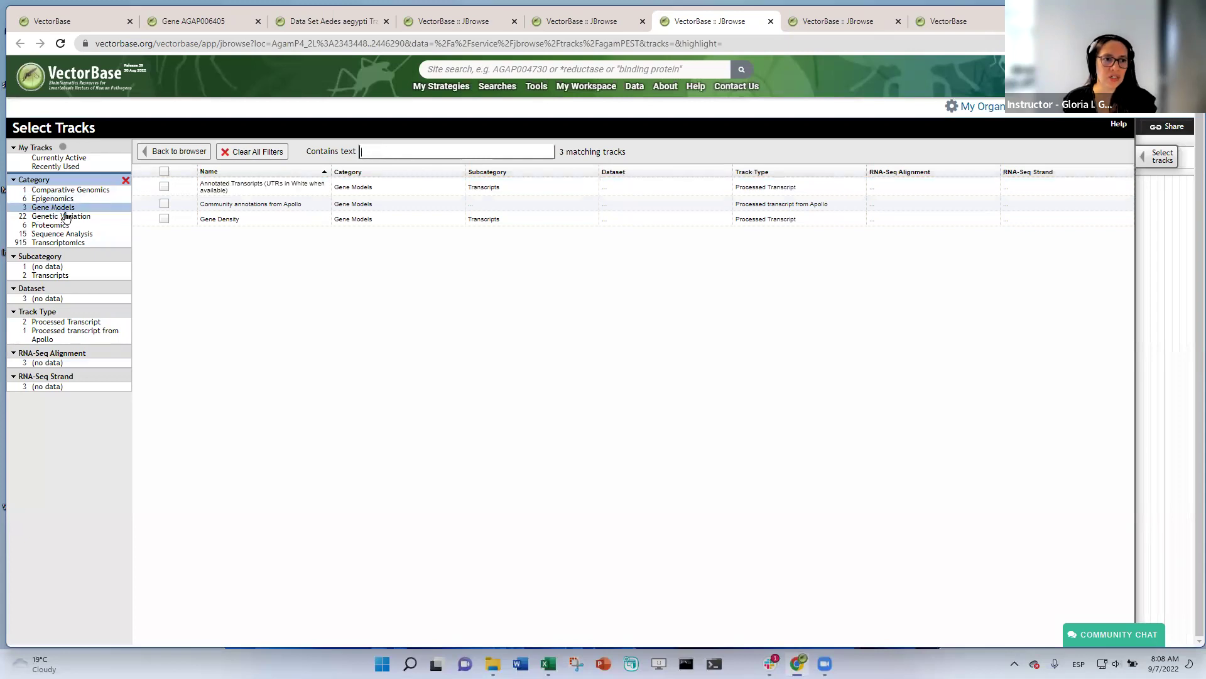
{"action": "left_click", "coordinate": [166, 188]}
{"action": "left_click", "coordinate": [163, 189]}
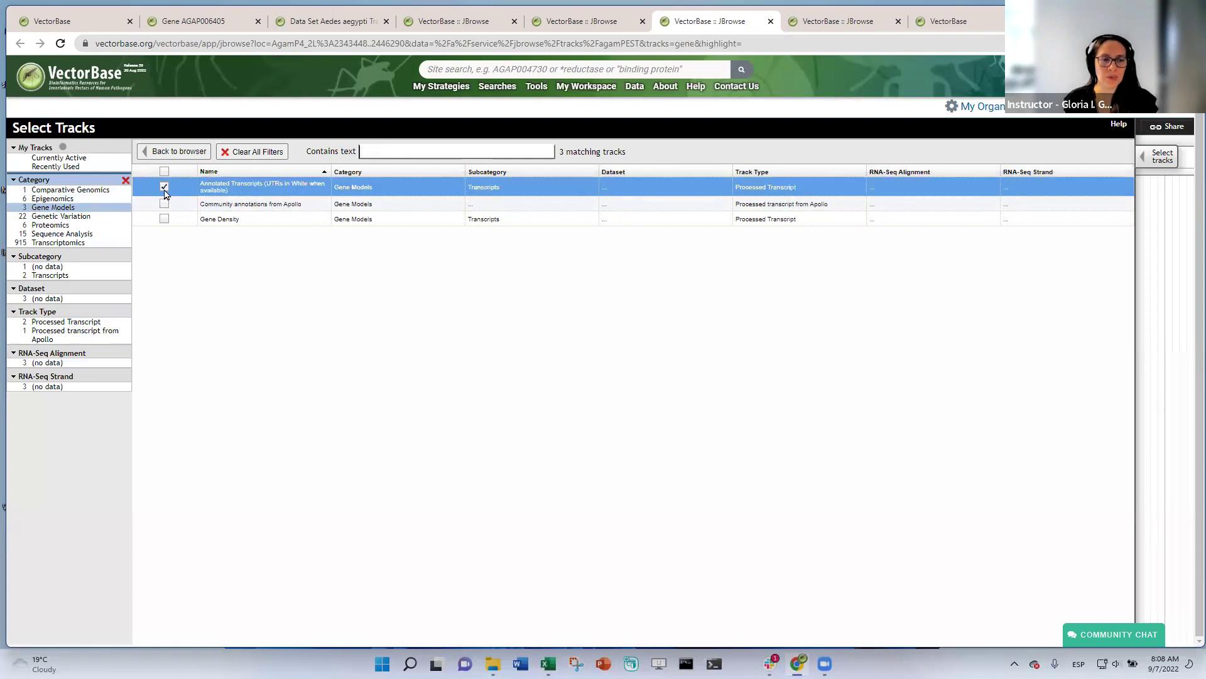
Step: Clear the track filters, filter the tracks by the text "rna" and turn on the AgambiaePEST combined RNAseq plot
{"action": "left_click", "coordinate": [254, 151]}
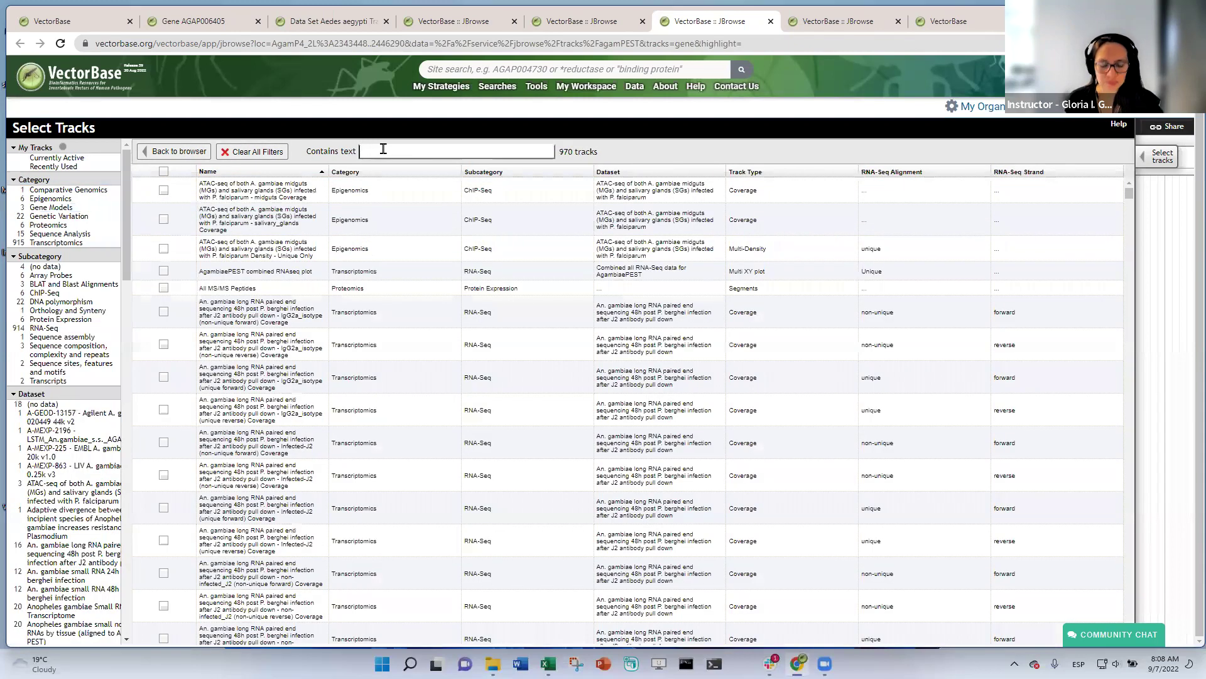
{"action": "left_click", "coordinate": [382, 148]}
{"action": "type", "text": "rna"}
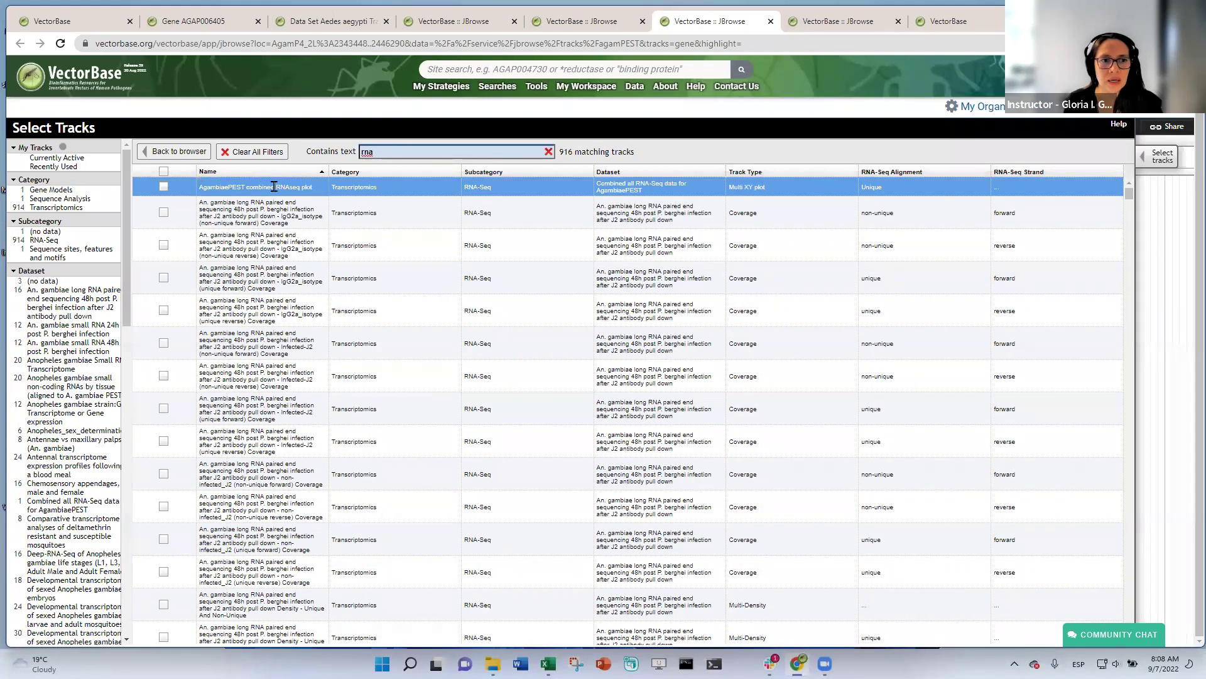
{"action": "left_click", "coordinate": [162, 188]}
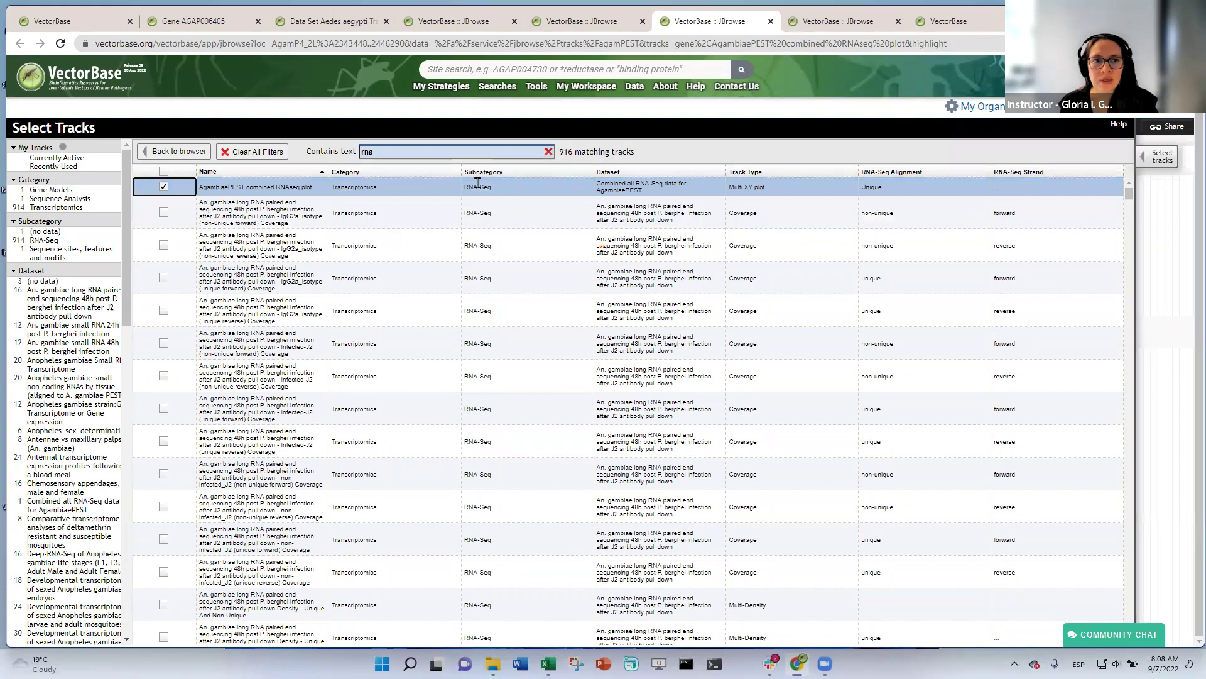
Step: Replace the text filter with facets for the RNA-Seq subcategory, unique alignment, and both forward and reverse strands
{"action": "left_click", "coordinate": [43, 241]}
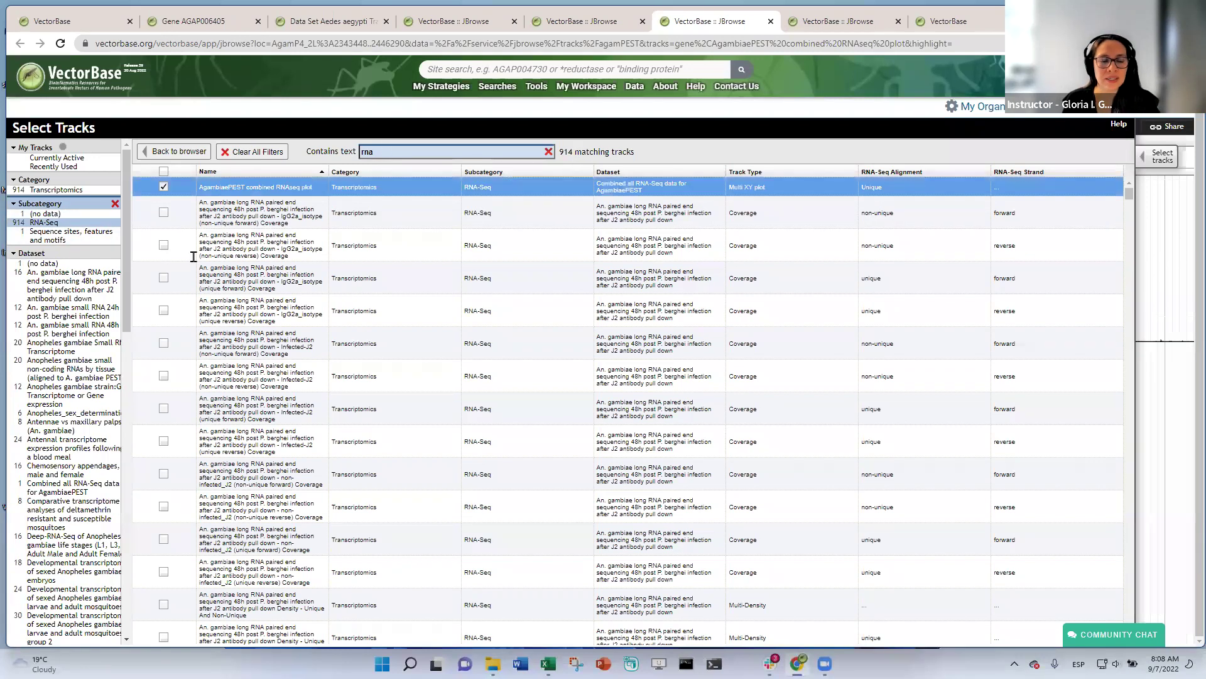
{"action": "left_click_drag", "start_coordinate": [396, 153], "coordinate": [344, 157]}
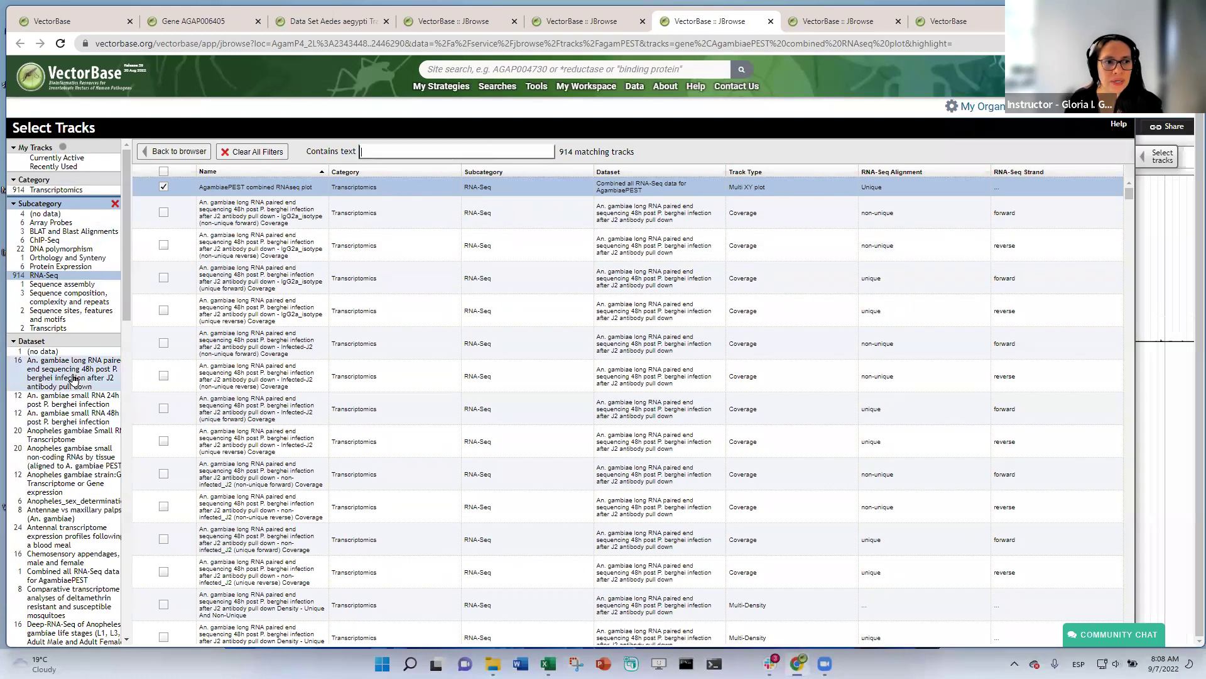
{"action": "scroll", "coordinate": [73, 379], "scroll_direction": "down", "scroll_amount": 10}
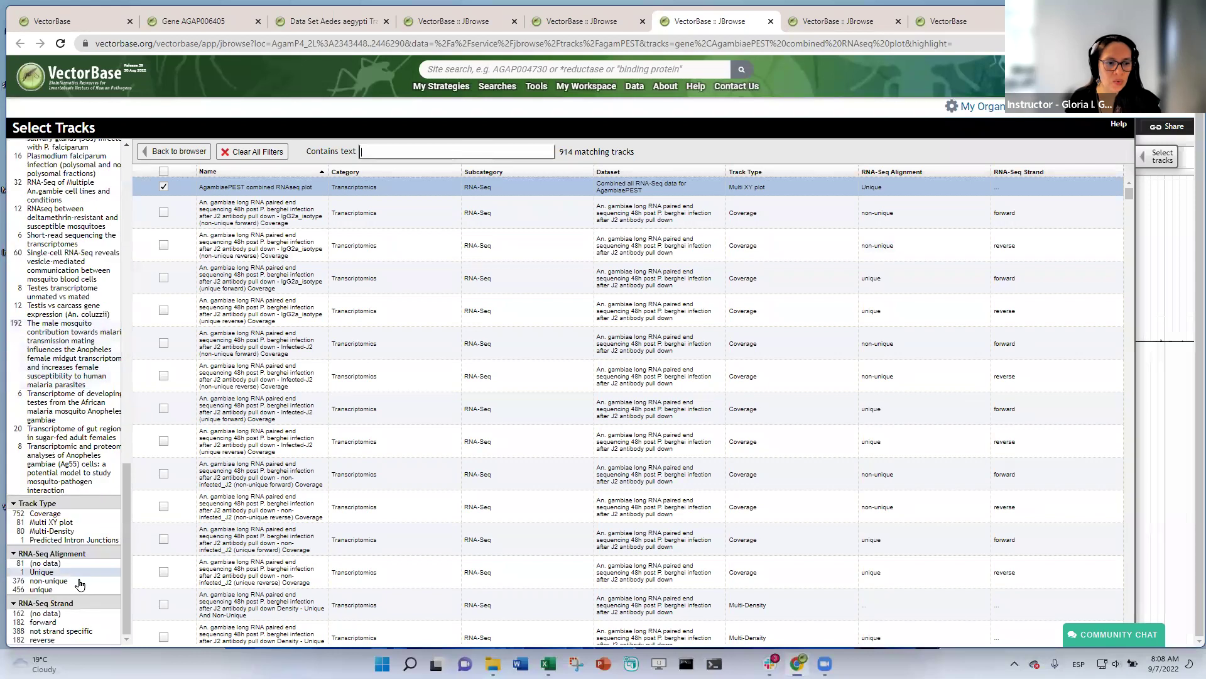
{"action": "left_click", "coordinate": [68, 591]}
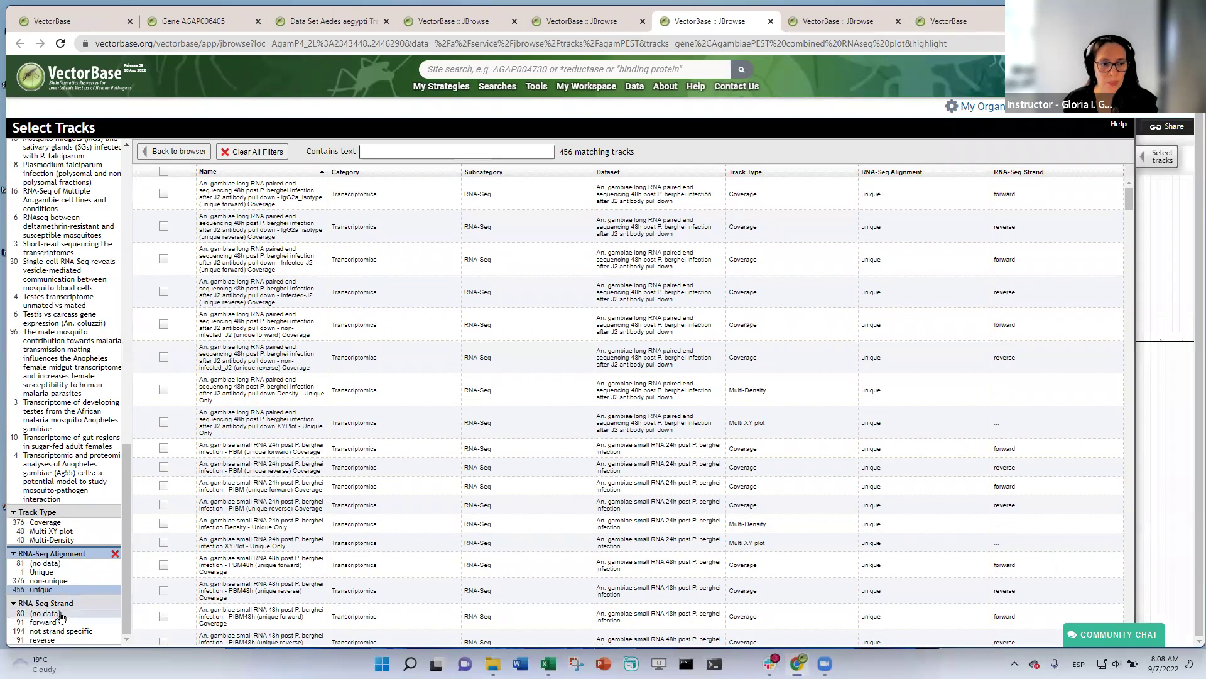
{"action": "left_click", "coordinate": [44, 623]}
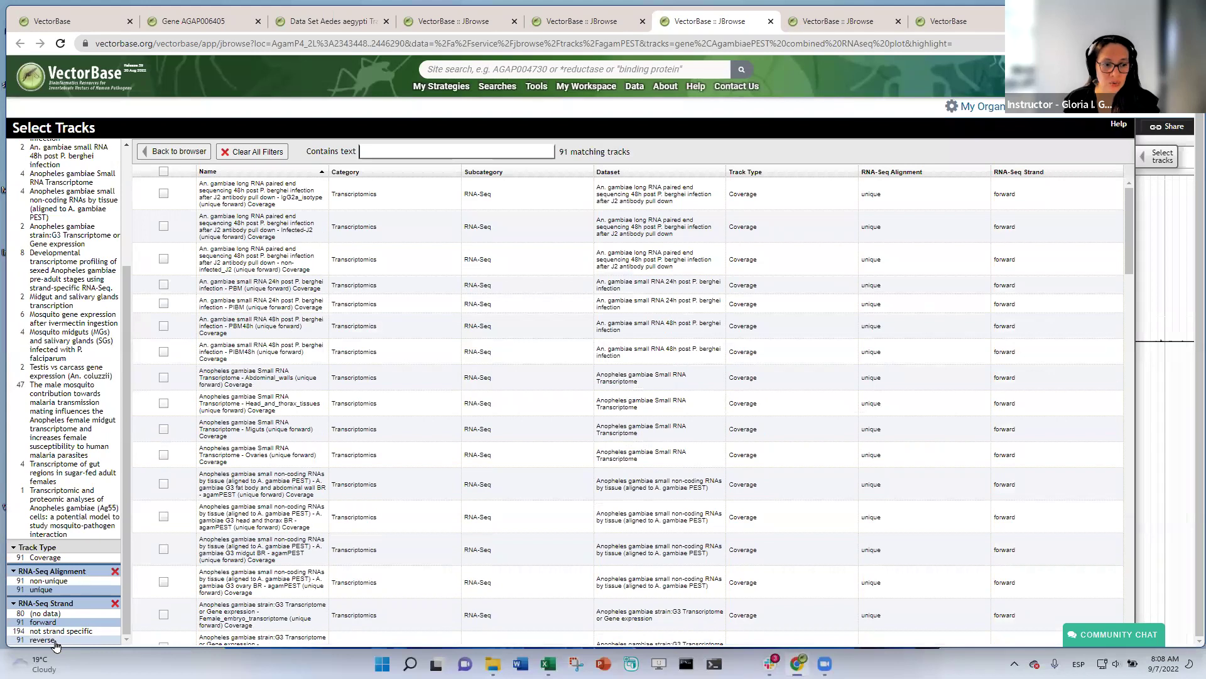
{"action": "left_click", "coordinate": [55, 641]}
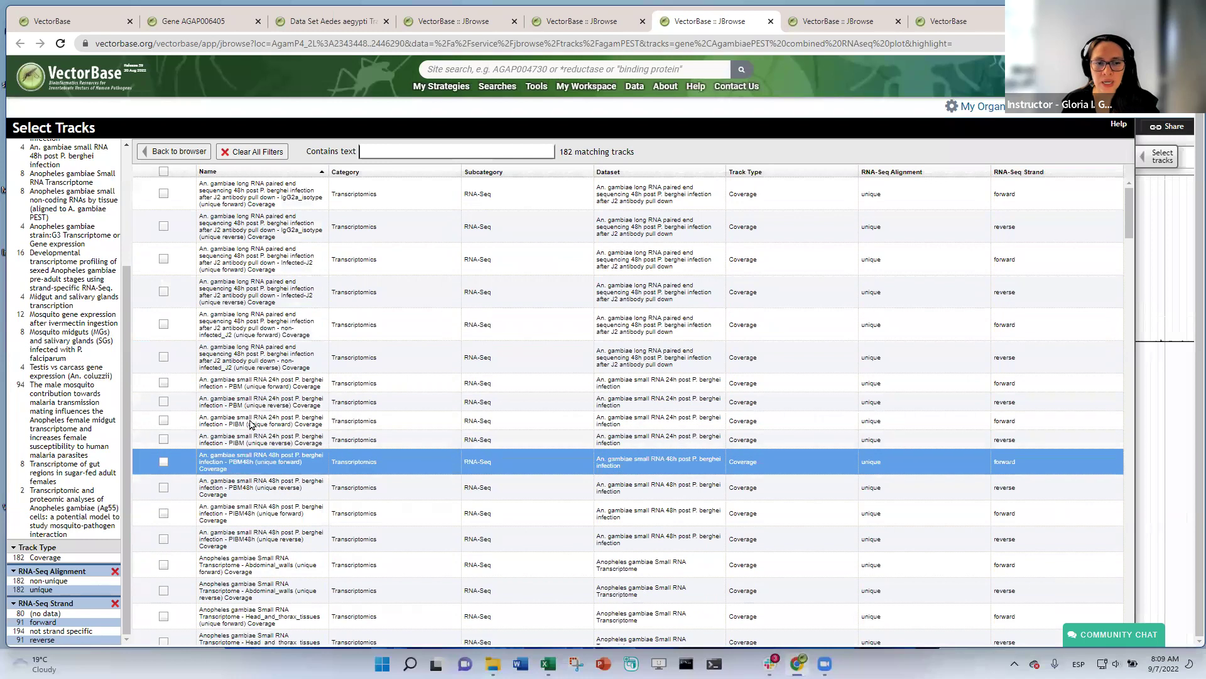
Step: Turn on the E-MTAB-2880 coverage tracks E_20h_F unique reverse, E_20h_M unique forward and E_20h_M unique reverse, and show them in the browser
{"action": "scroll", "coordinate": [254, 408], "scroll_direction": "down", "scroll_amount": 10}
{"action": "scroll", "coordinate": [214, 377], "scroll_direction": "down", "scroll_amount": 5}
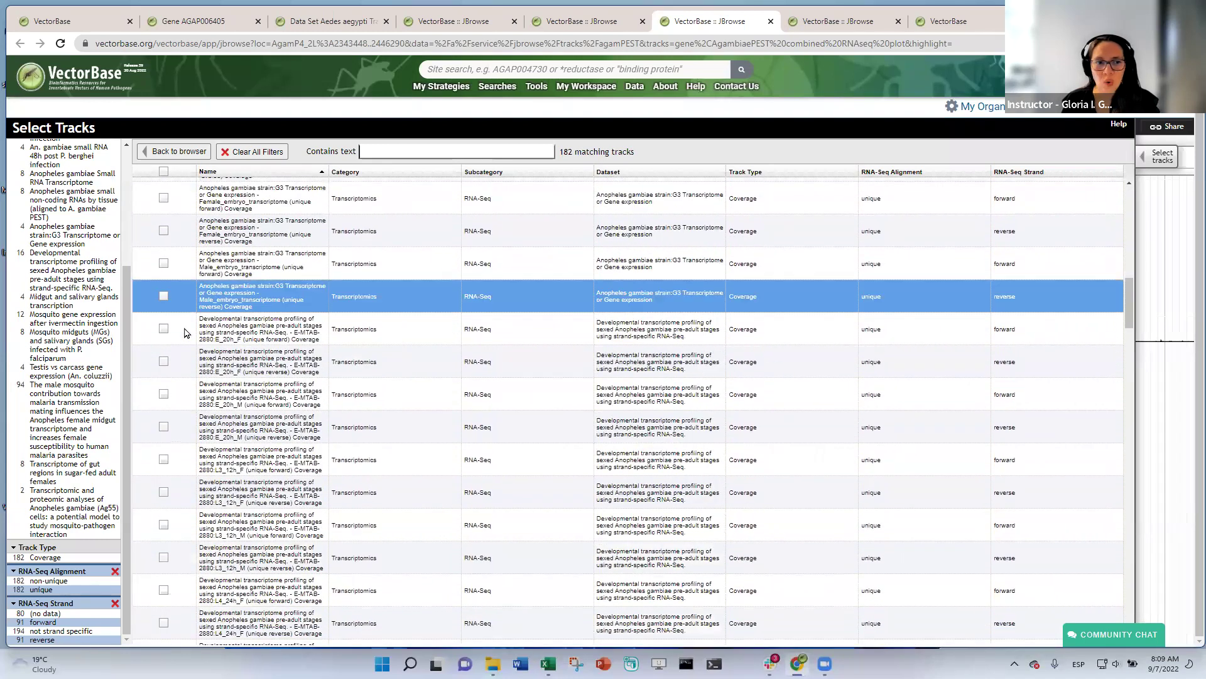
{"action": "left_click", "coordinate": [163, 362]}
{"action": "left_click", "coordinate": [163, 394]}
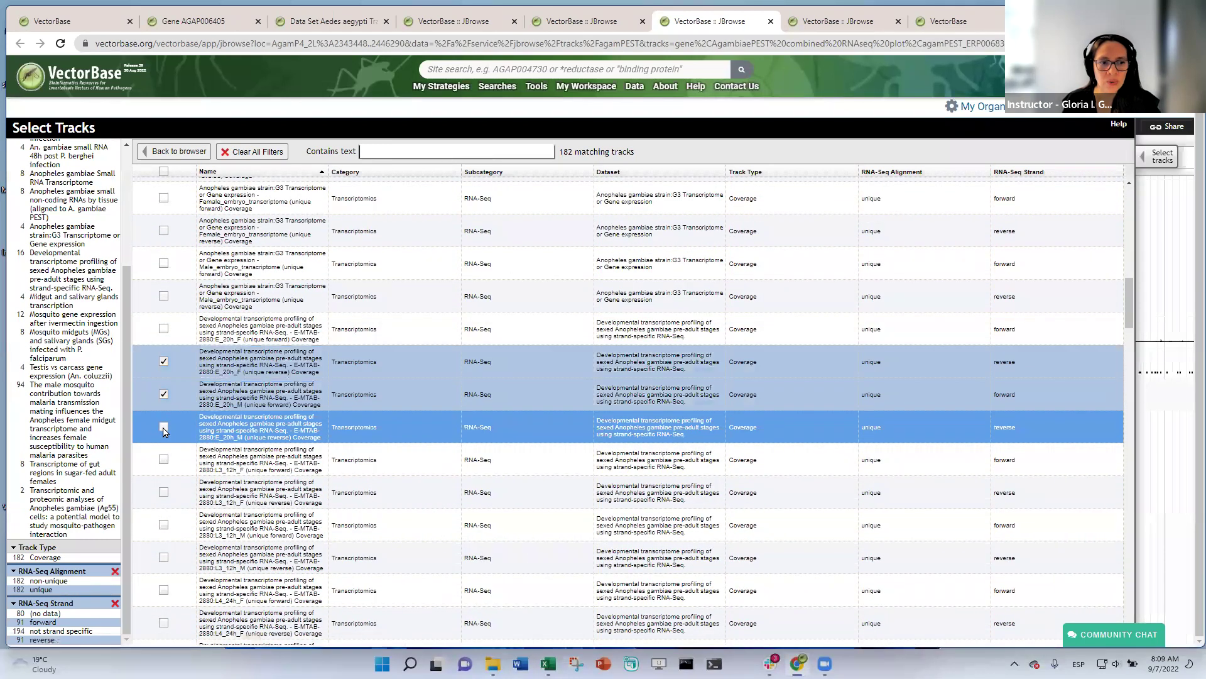
{"action": "left_click", "coordinate": [163, 428]}
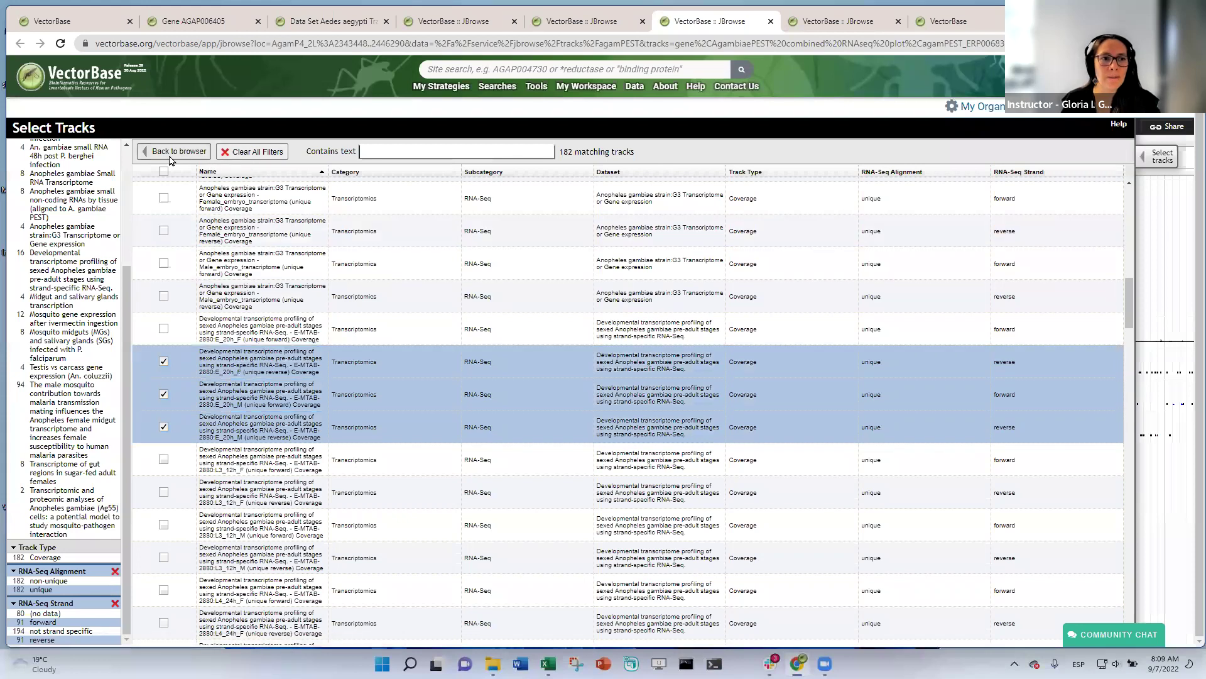
{"action": "left_click", "coordinate": [188, 153]}
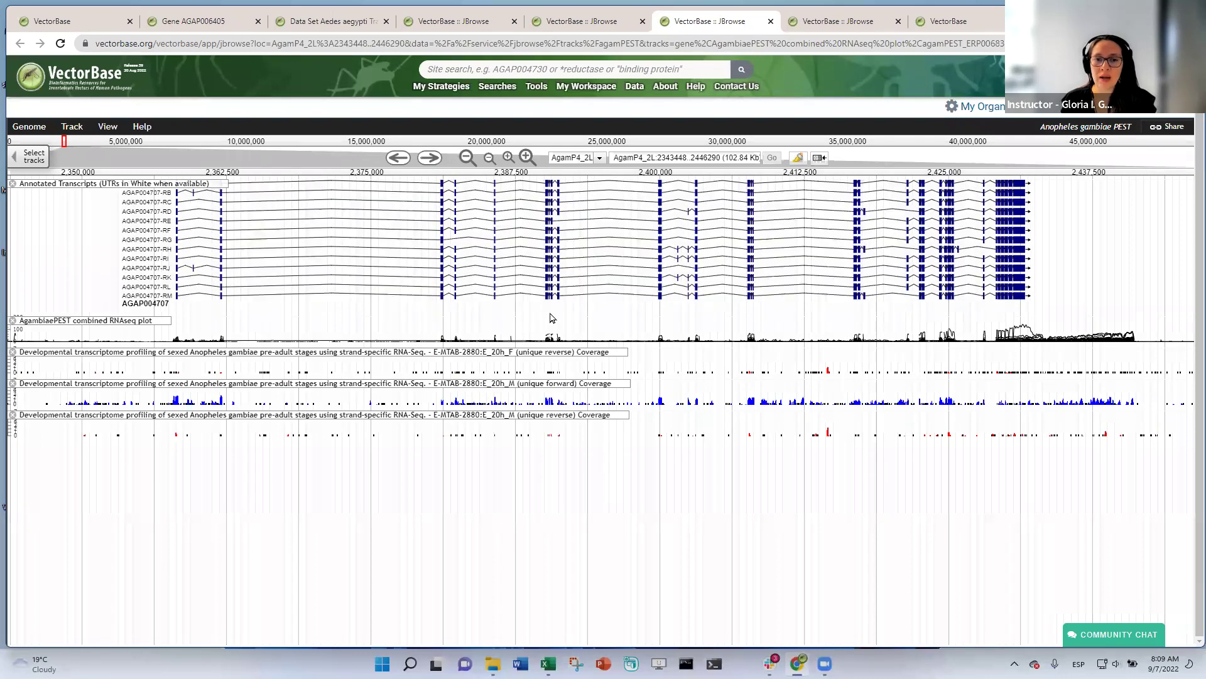
{"action": "mouse_move", "coordinate": [519, 315]}
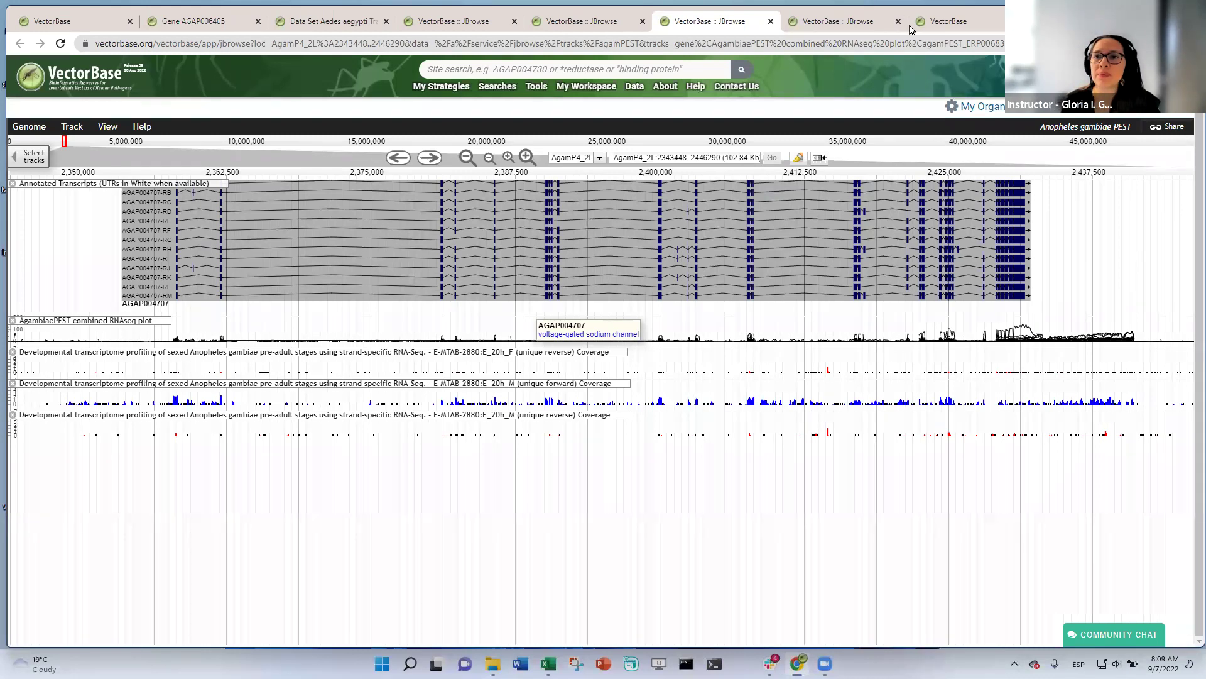
Step: In the JBrowse session showing AgamP4_2L:2460824..2515828, clear the track filters, filter by "ms" and turn on All MS/MS Peptides
{"action": "left_click", "coordinate": [864, 21]}
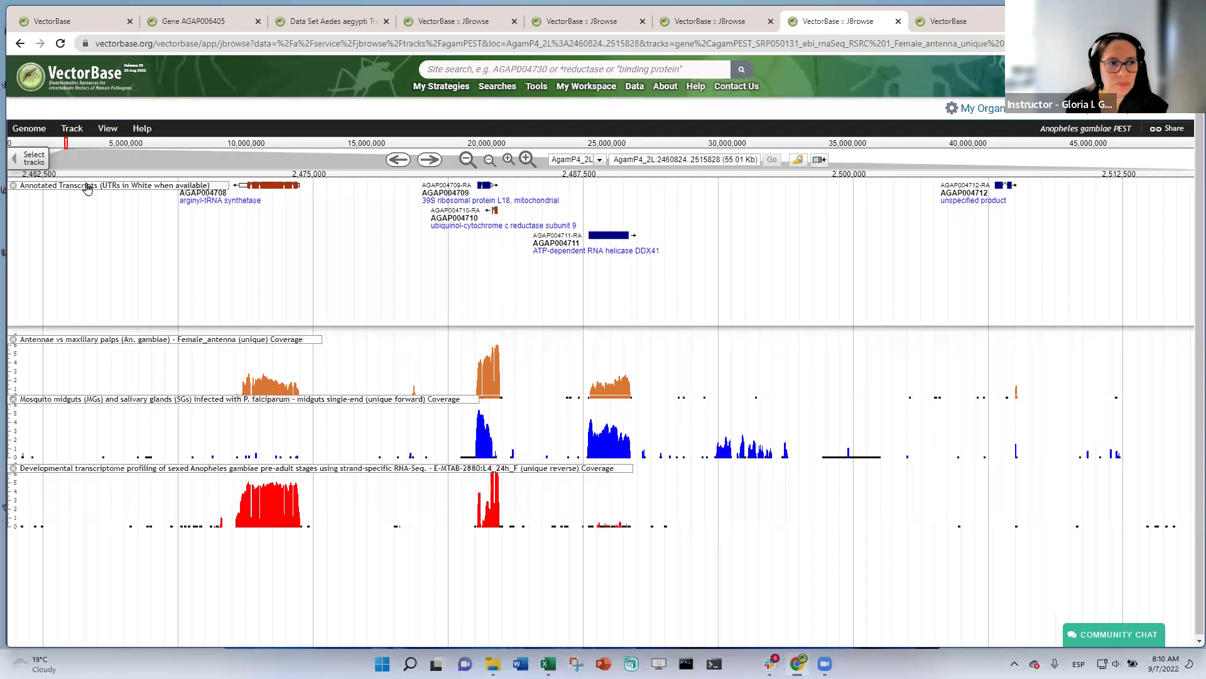
{"action": "left_click", "coordinate": [35, 158]}
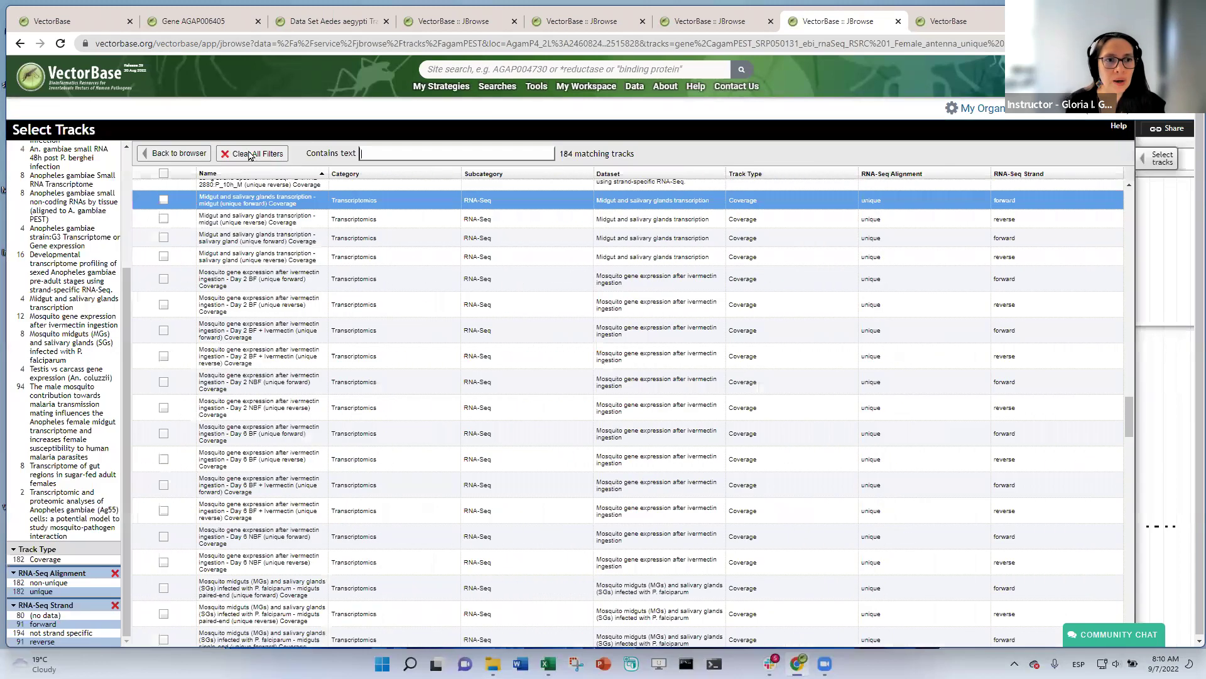
{"action": "left_click", "coordinate": [249, 154]}
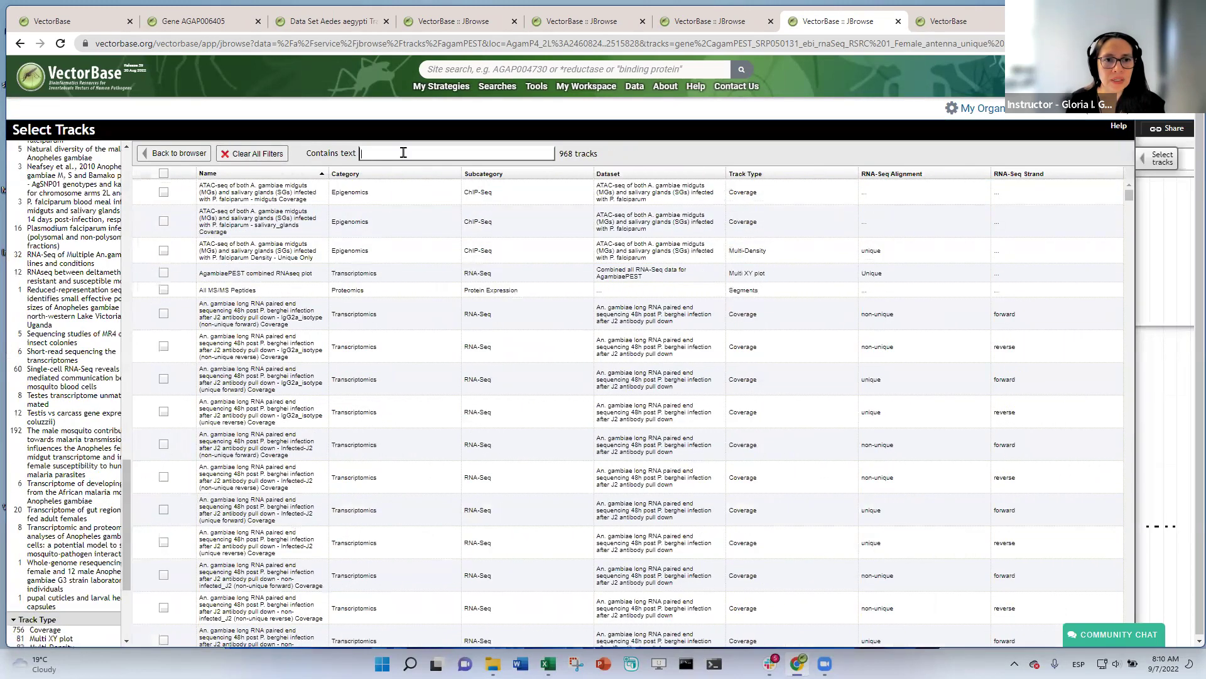
{"action": "left_click", "coordinate": [404, 152]}
{"action": "type", "text": "ms"}
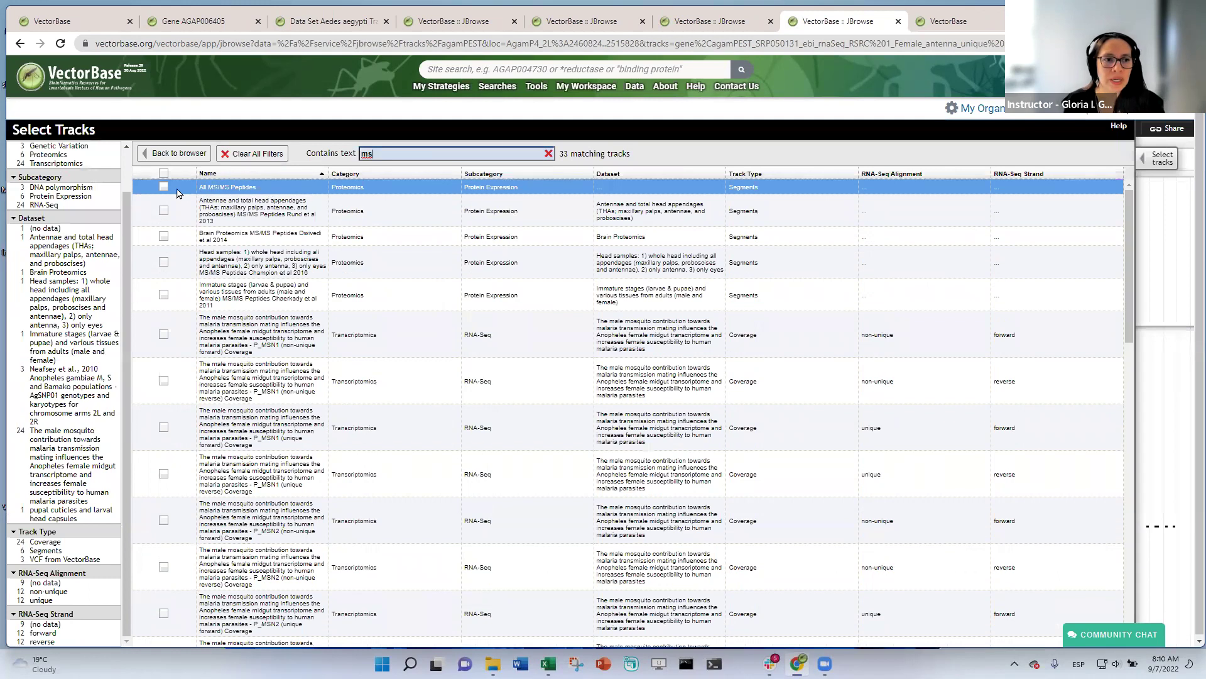
{"action": "left_click", "coordinate": [164, 188]}
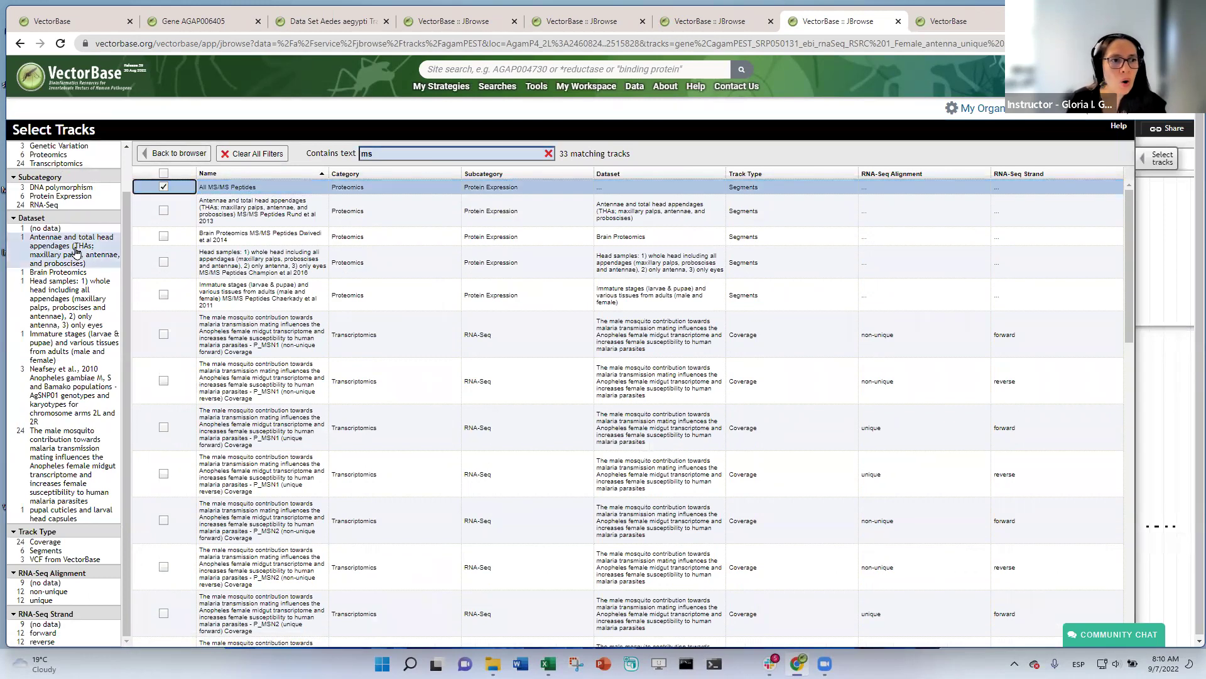
Step: Clear the text filter, restrict the track list to the Proteomics category, and select all its tracks and deselect them again
{"action": "scroll", "coordinate": [77, 245], "scroll_direction": "up", "scroll_amount": 2}
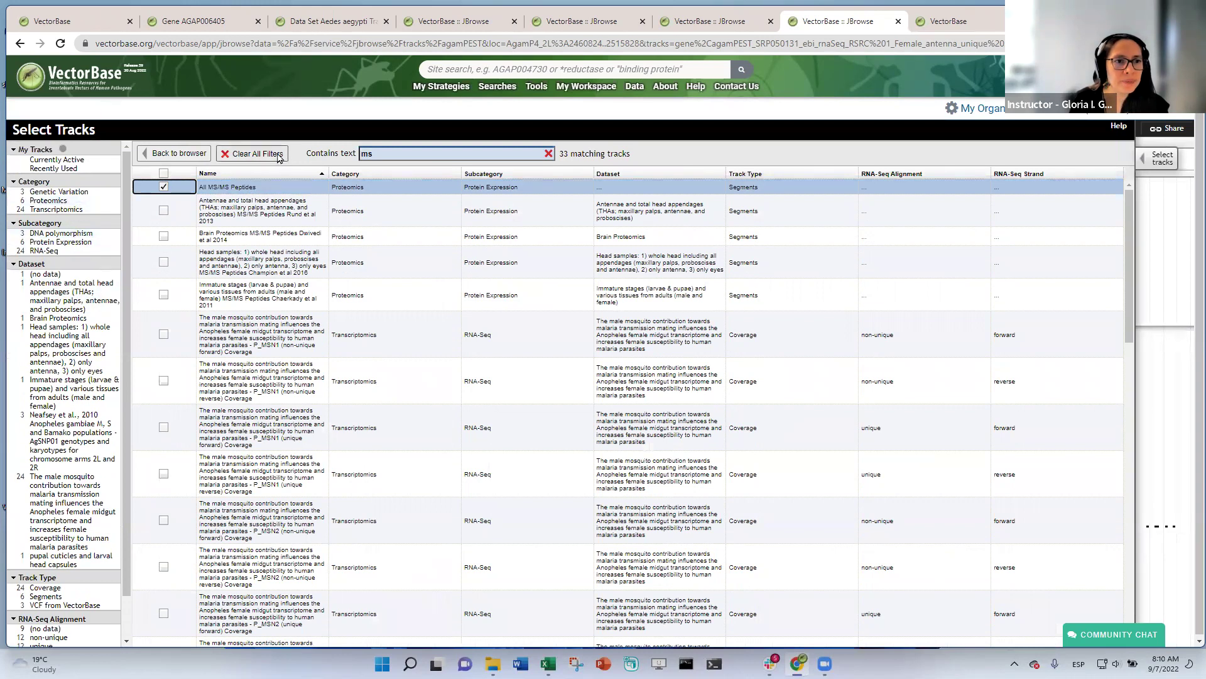
{"action": "left_click", "coordinate": [249, 155]}
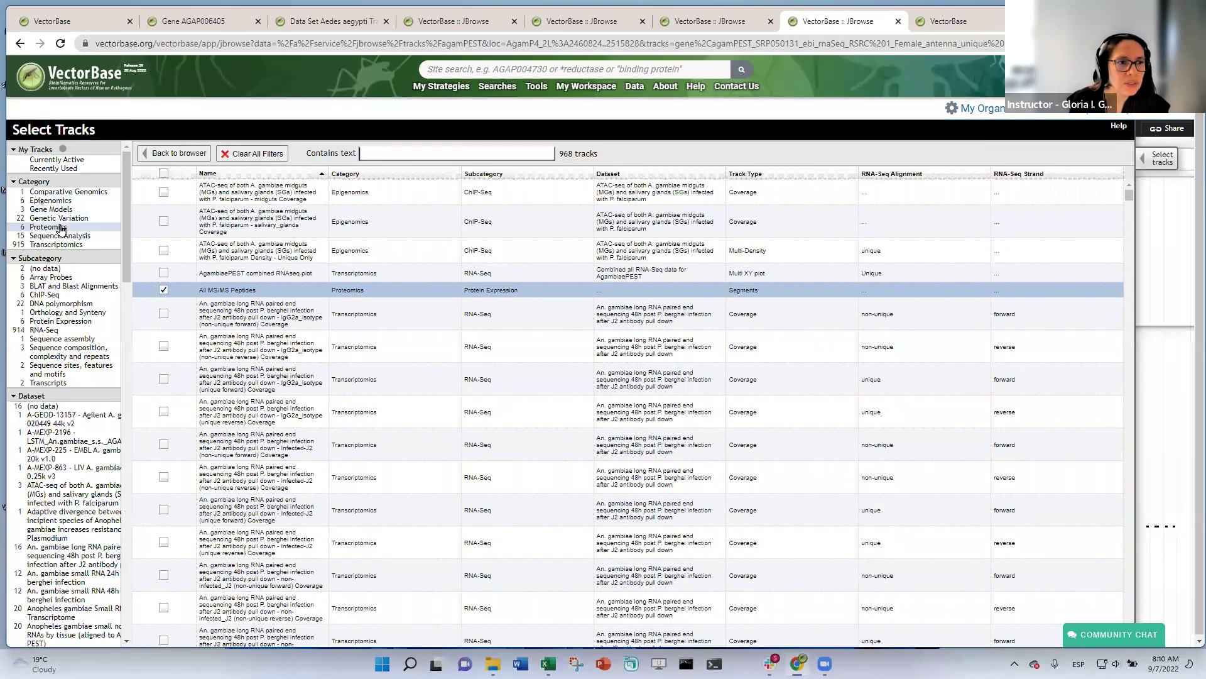
{"action": "left_click", "coordinate": [60, 227]}
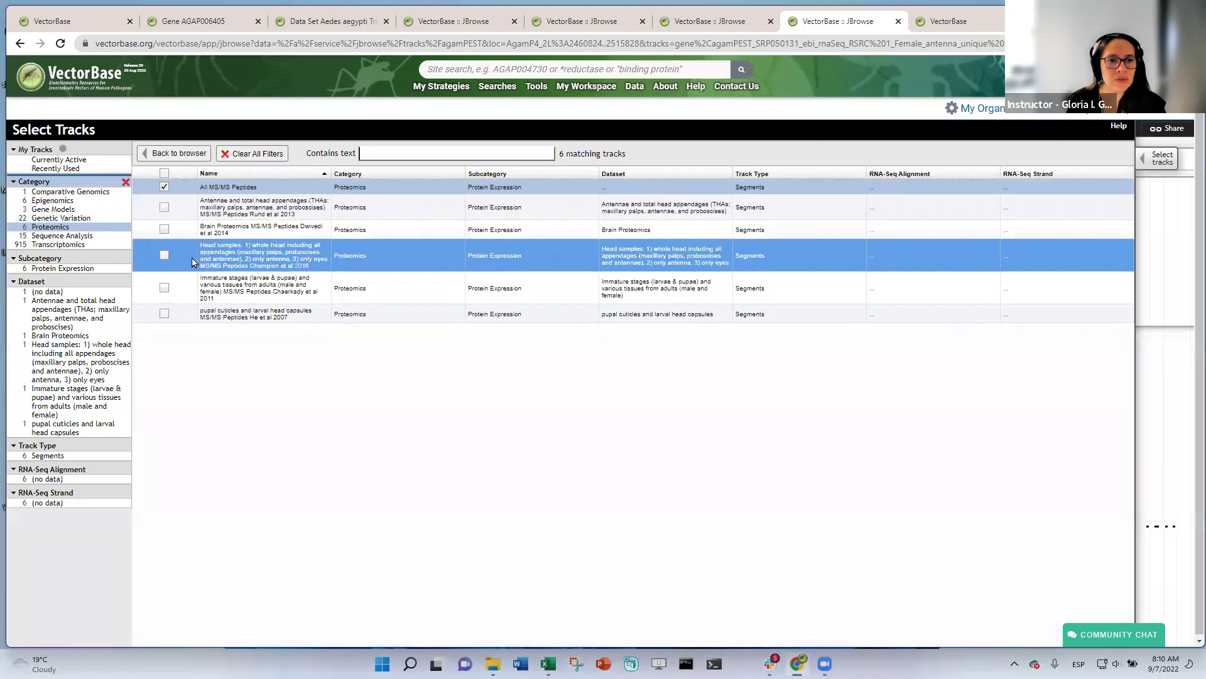
{"action": "left_click", "coordinate": [164, 174]}
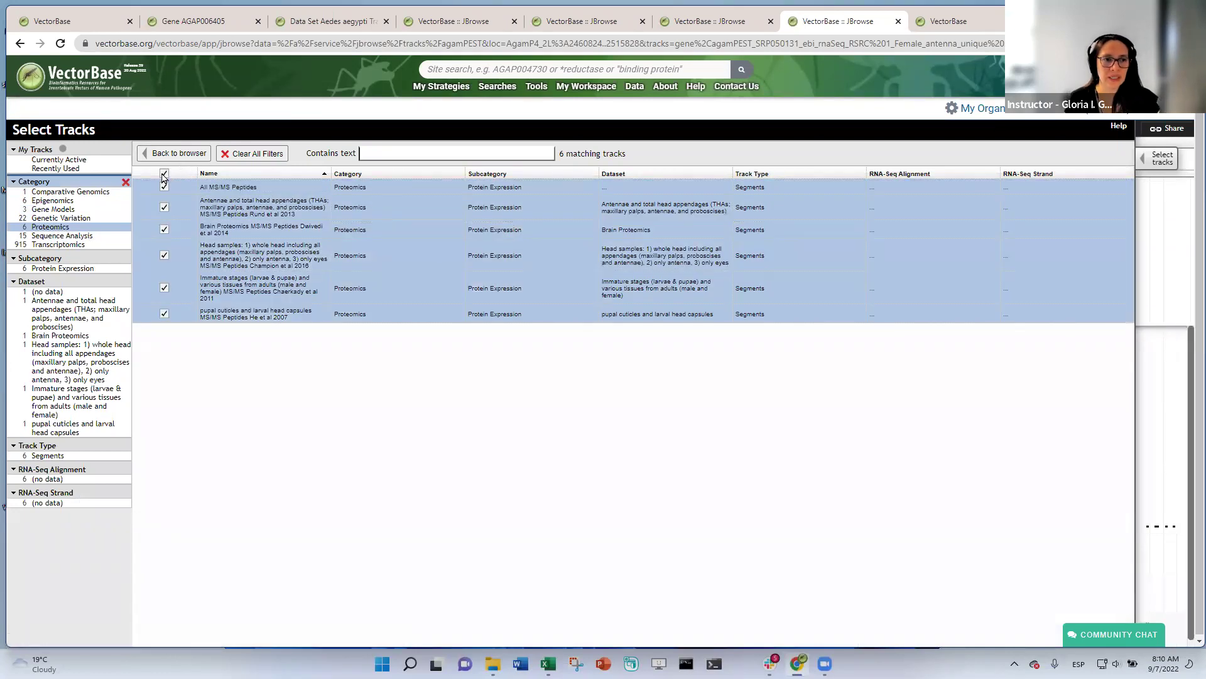
{"action": "left_click", "coordinate": [164, 175]}
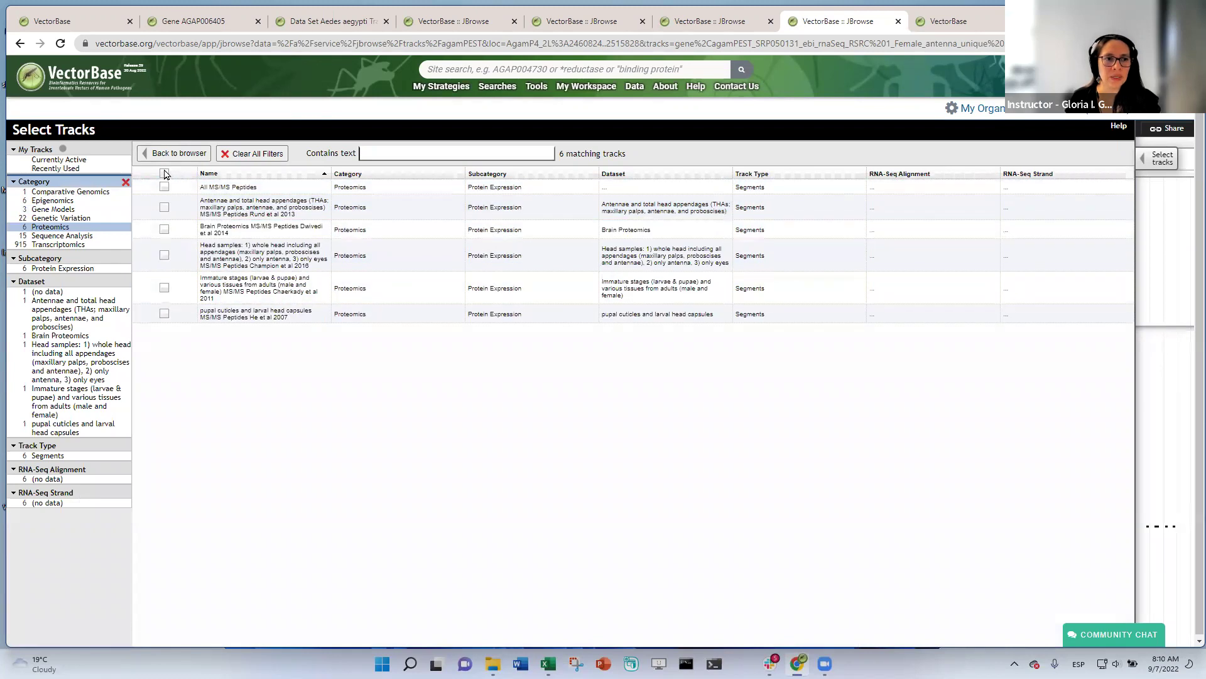
Step: Turn on all Proteomics tracks, return to the browser, and zoom in on gene AGAP004708 on AgamP4_2L
{"action": "left_click", "coordinate": [164, 174]}
{"action": "left_click", "coordinate": [175, 154]}
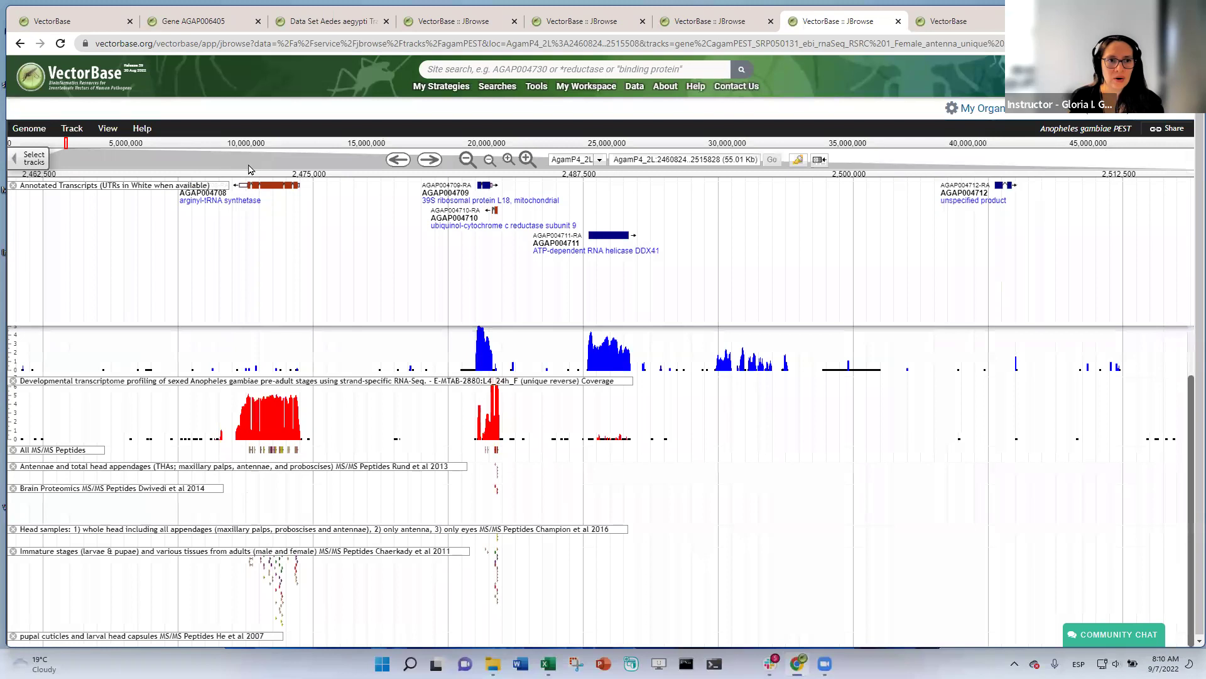
{"action": "left_click_drag", "start_coordinate": [232, 174], "coordinate": [325, 174]}
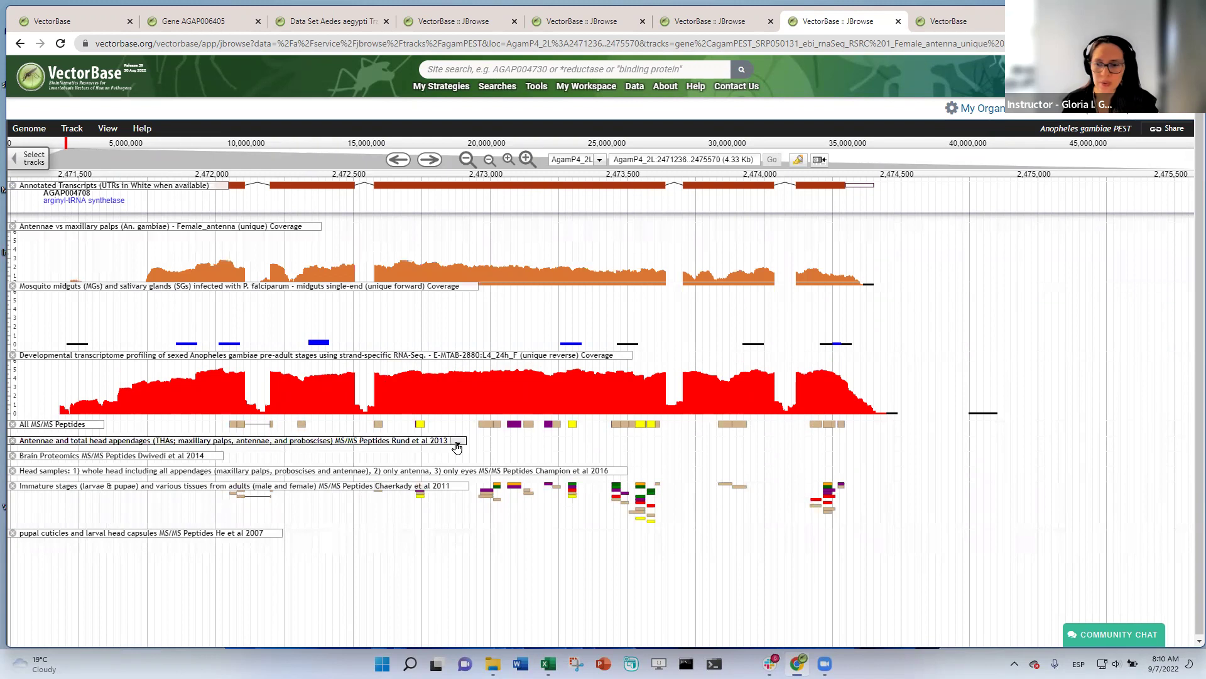
Step: View the description of the Antennae and total head appendages MS/MS Peptides track and open its dataset record in a new tab
{"action": "left_click", "coordinate": [456, 443]}
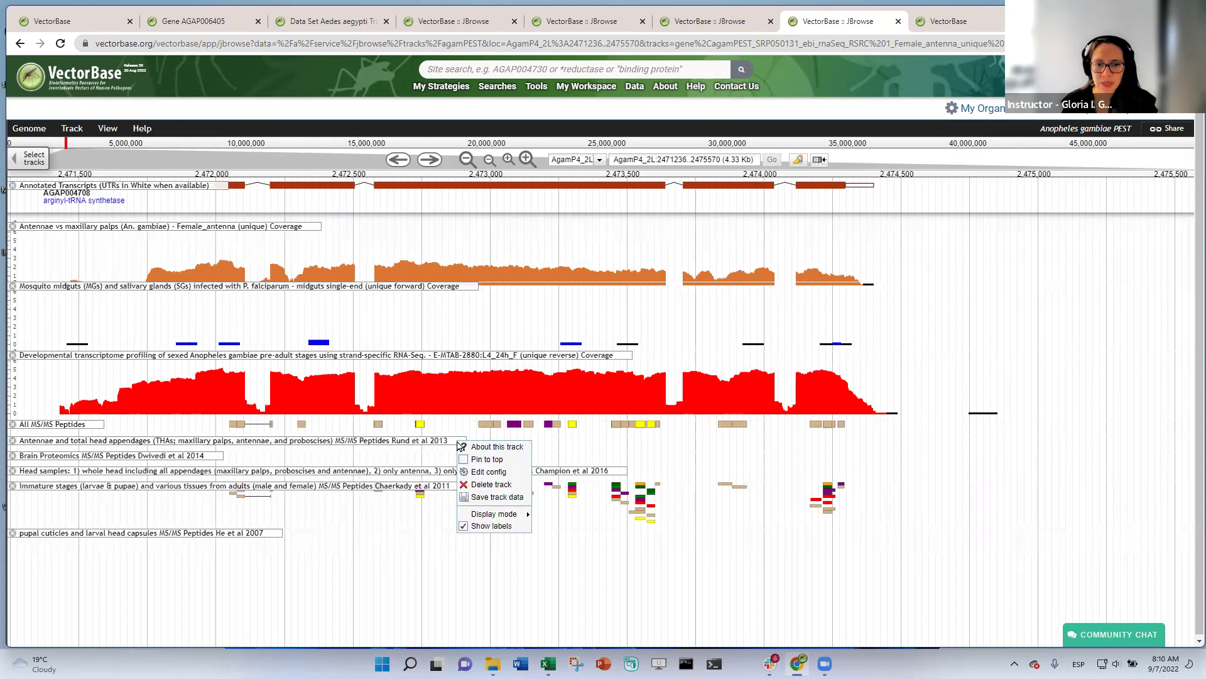
{"action": "left_click", "coordinate": [497, 447]}
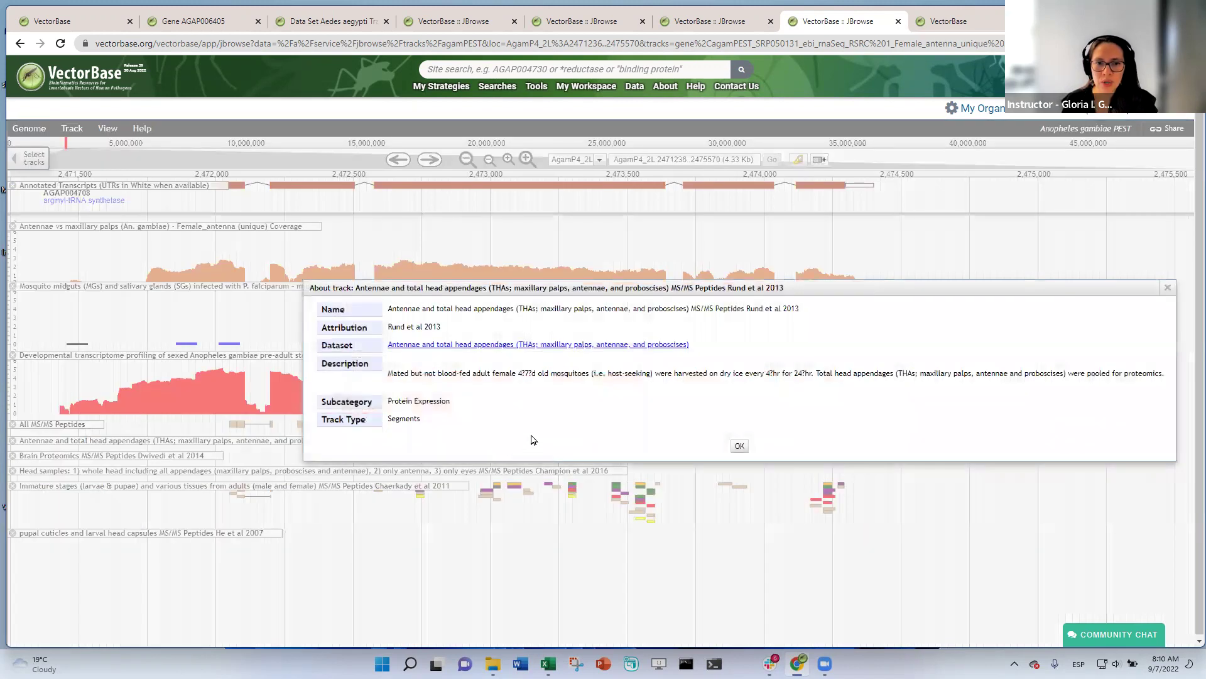
{"action": "right_click", "coordinate": [552, 345]}
{"action": "left_click", "coordinate": [591, 353]}
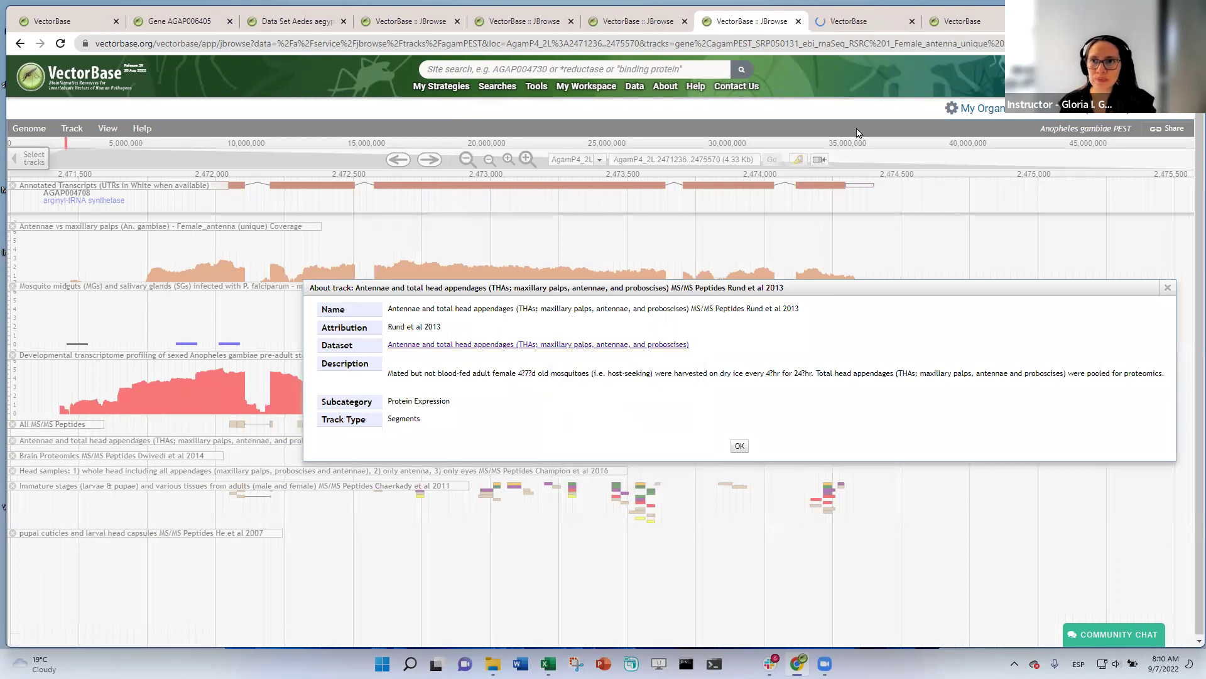
{"action": "left_click", "coordinate": [867, 21]}
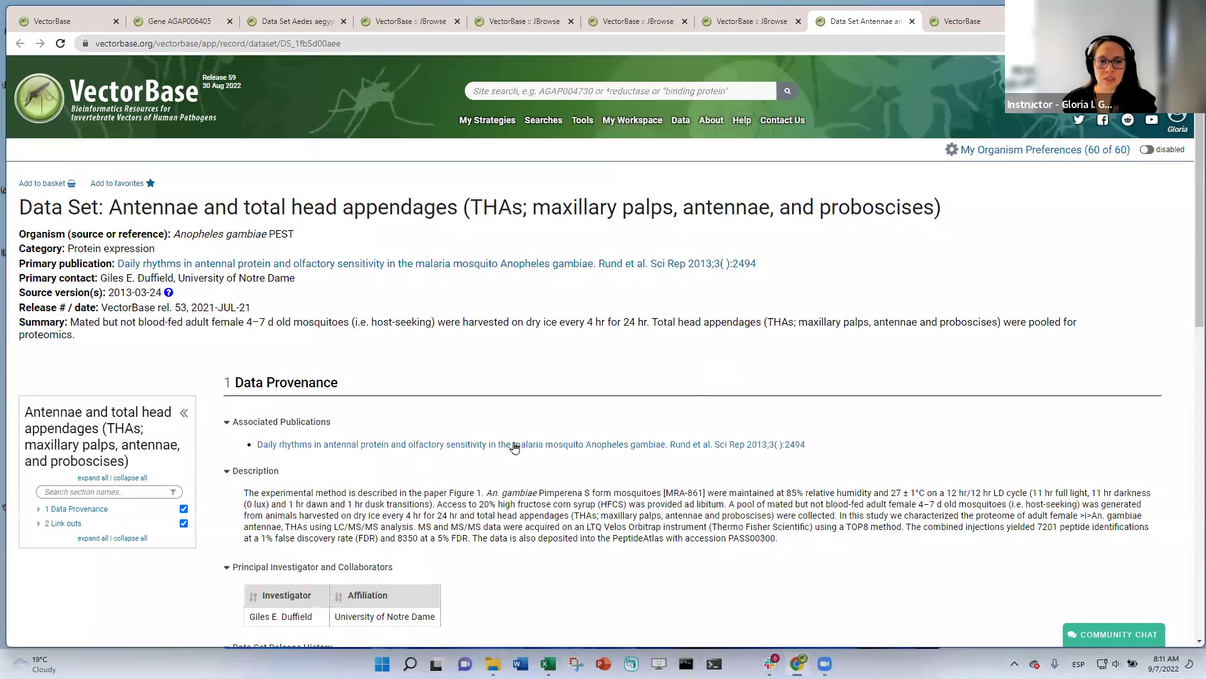
Step: Review the dataset record's provenance and link outs, return to the JBrowse session, and close the track description
{"action": "scroll", "coordinate": [559, 513], "scroll_direction": "down", "scroll_amount": 2}
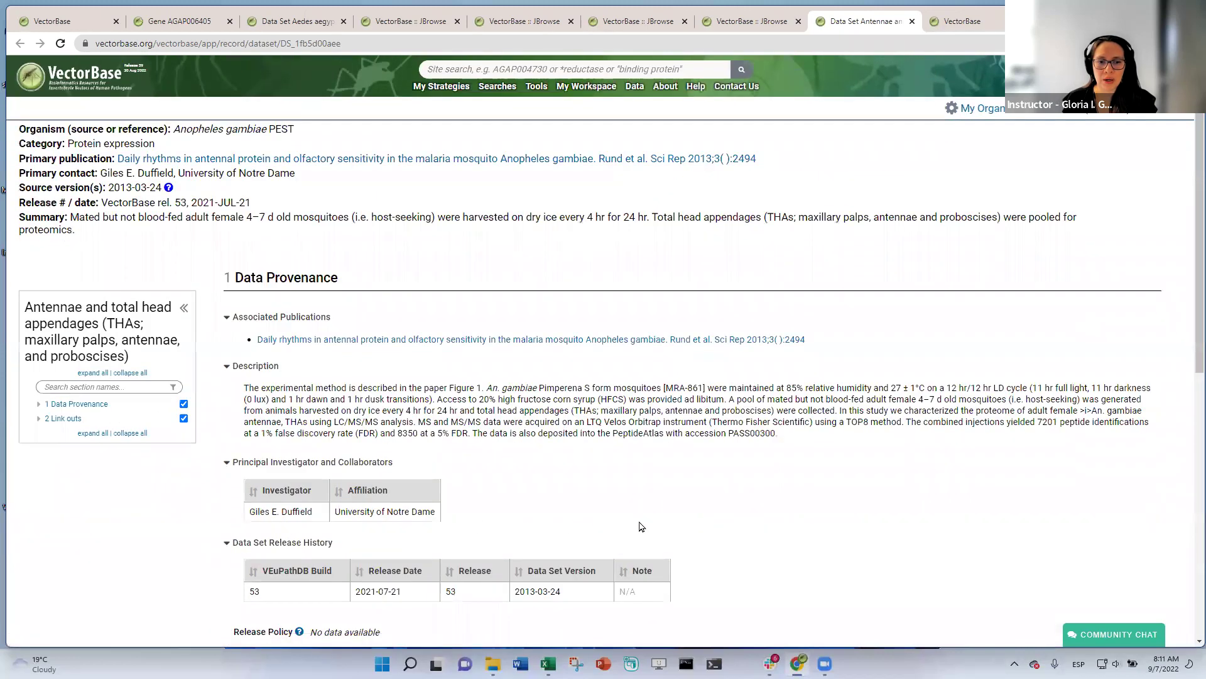
{"action": "scroll", "coordinate": [642, 527], "scroll_direction": "down", "scroll_amount": 3}
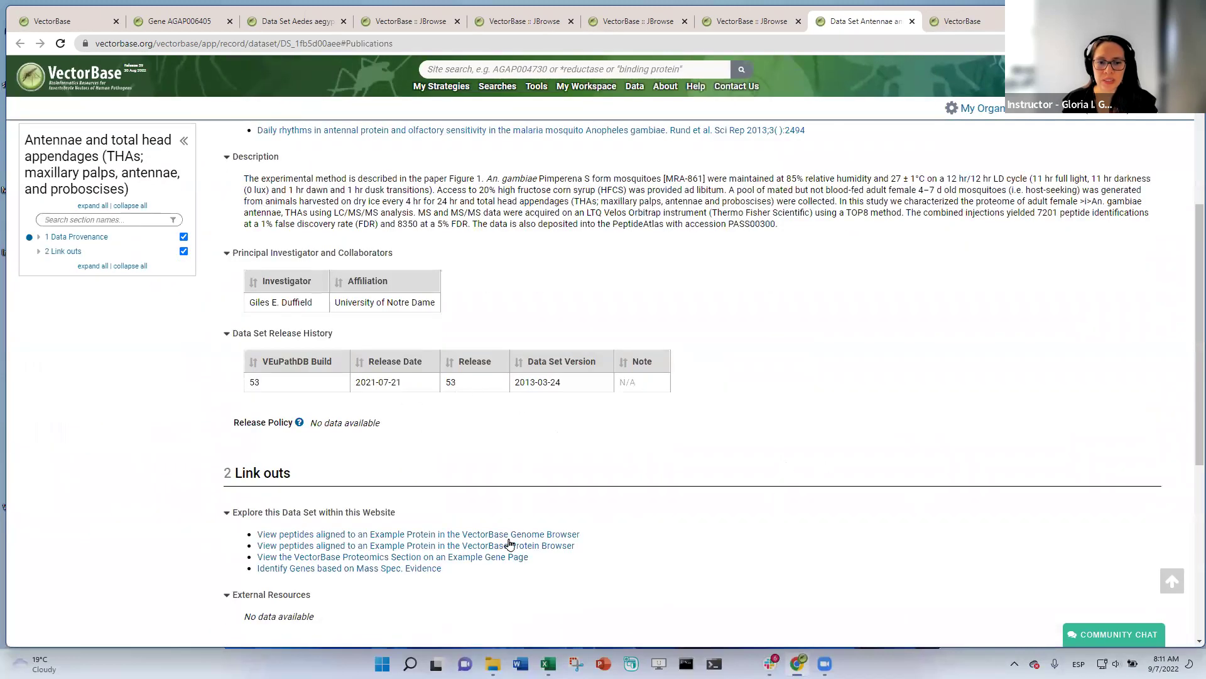
{"action": "scroll", "coordinate": [733, 512], "scroll_direction": "up", "scroll_amount": 5}
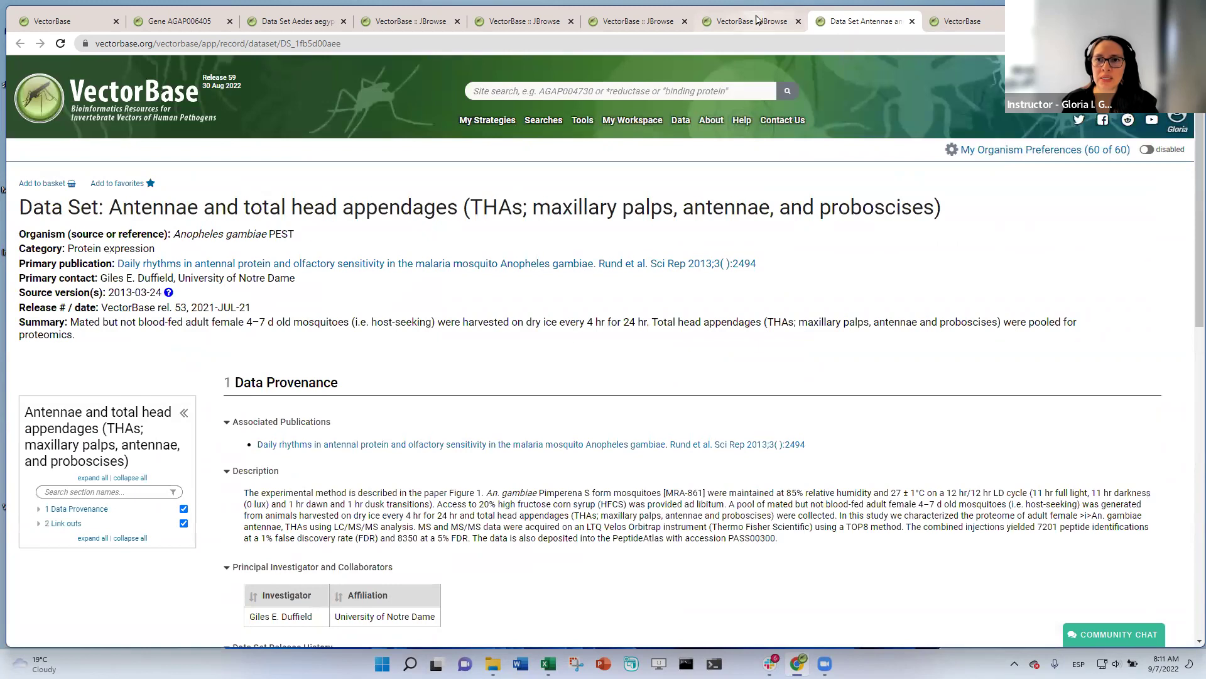
{"action": "left_click", "coordinate": [755, 15]}
{"action": "left_click", "coordinate": [1169, 289]}
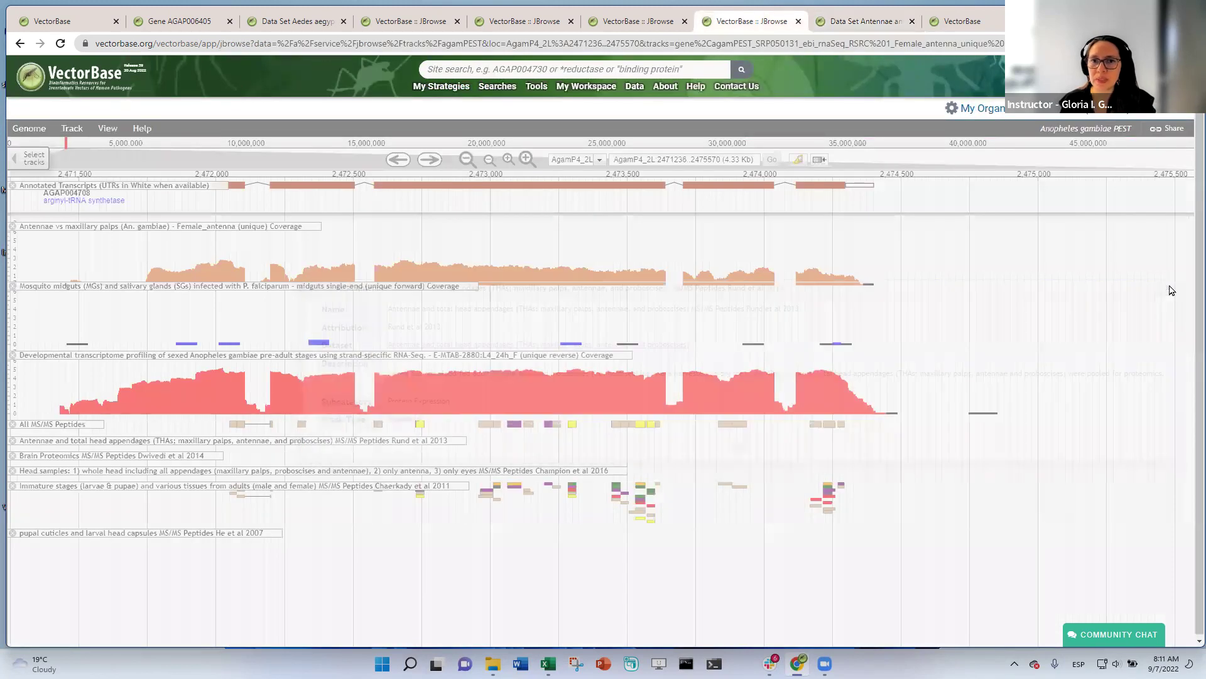
Step: Shift the region to show the start of AGAP004708 and turn off all the Proteomics tracks
{"action": "left_click_drag", "start_coordinate": [353, 208], "coordinate": [568, 226]}
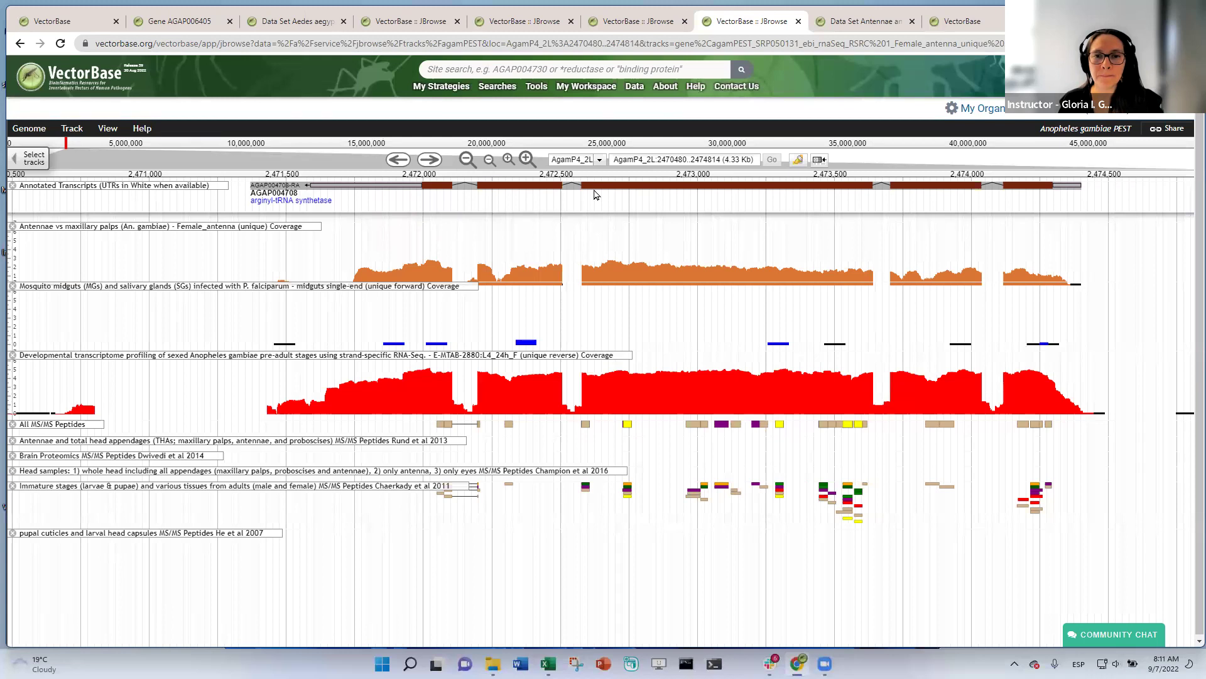
{"action": "left_click_drag", "start_coordinate": [368, 214], "coordinate": [660, 215]}
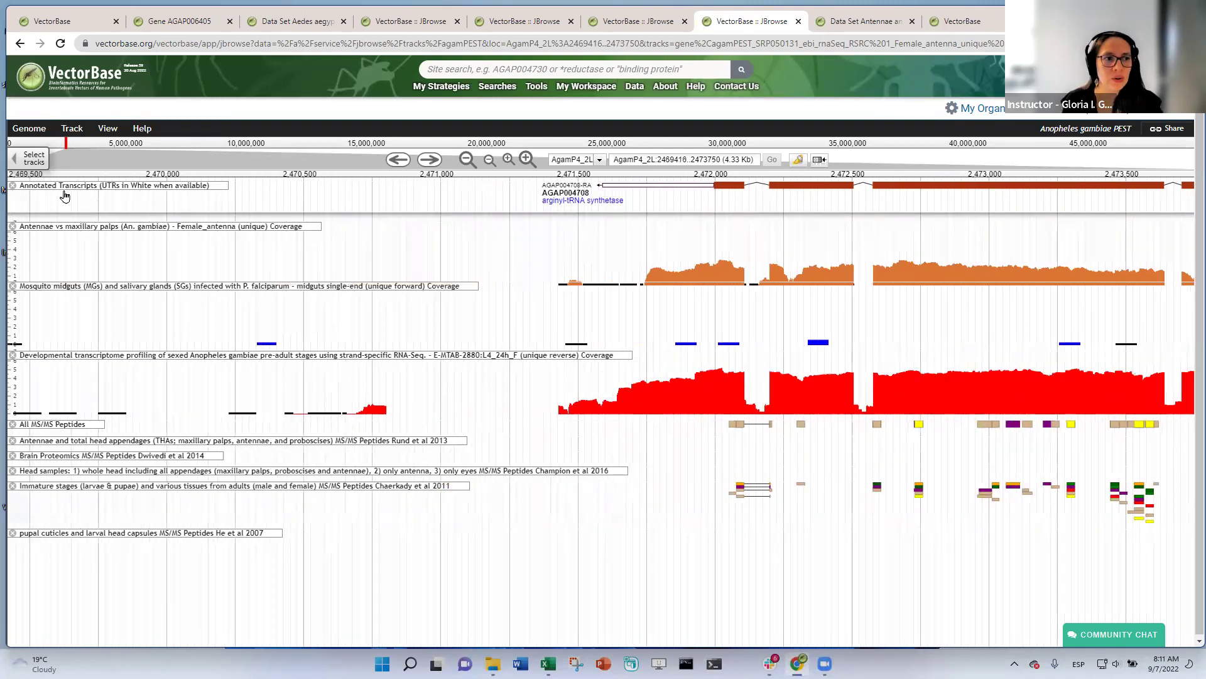
{"action": "left_click", "coordinate": [31, 160]}
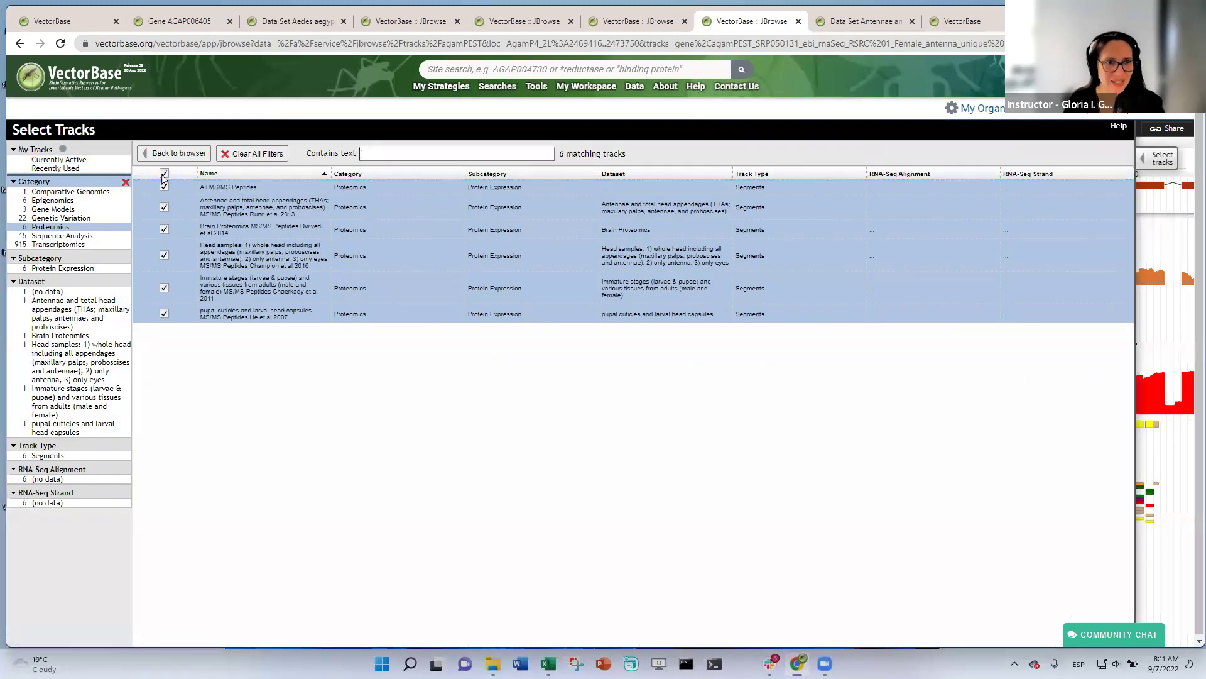
{"action": "left_click", "coordinate": [164, 175]}
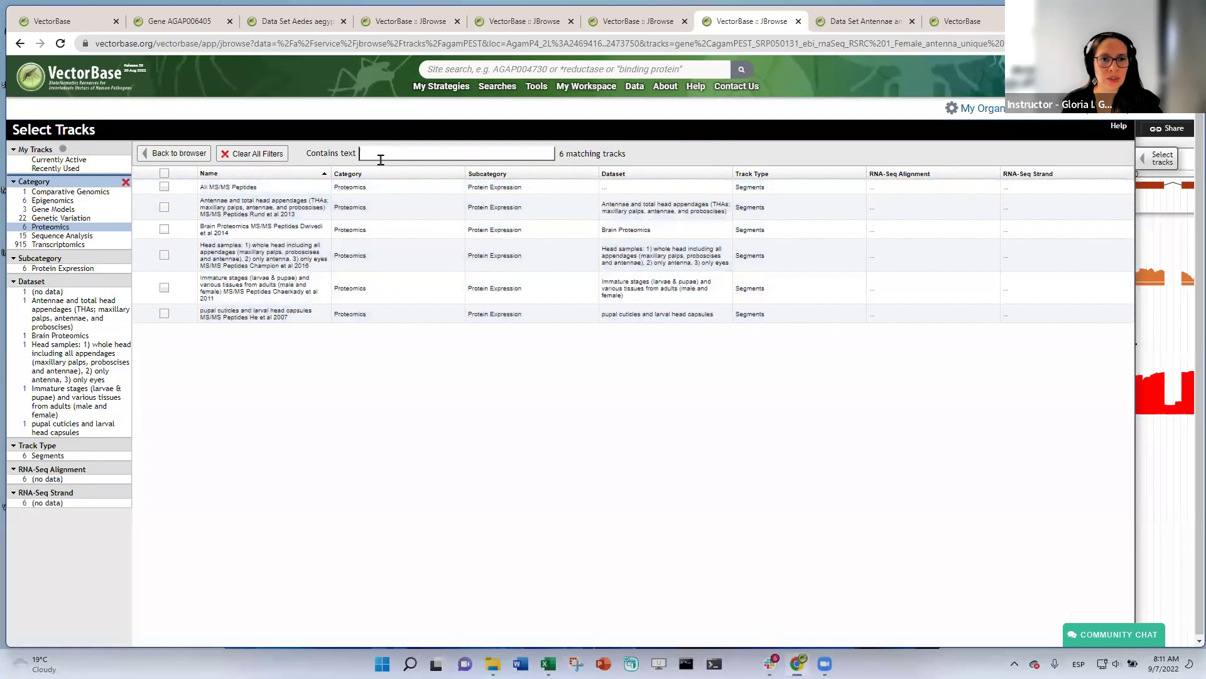
Step: Clear the category filter, filter the tracks by "refere", and turn on the Reference Sequence track in the browser
{"action": "left_click", "coordinate": [281, 157]}
{"action": "left_click", "coordinate": [406, 155]}
{"action": "type", "text": "refere"}
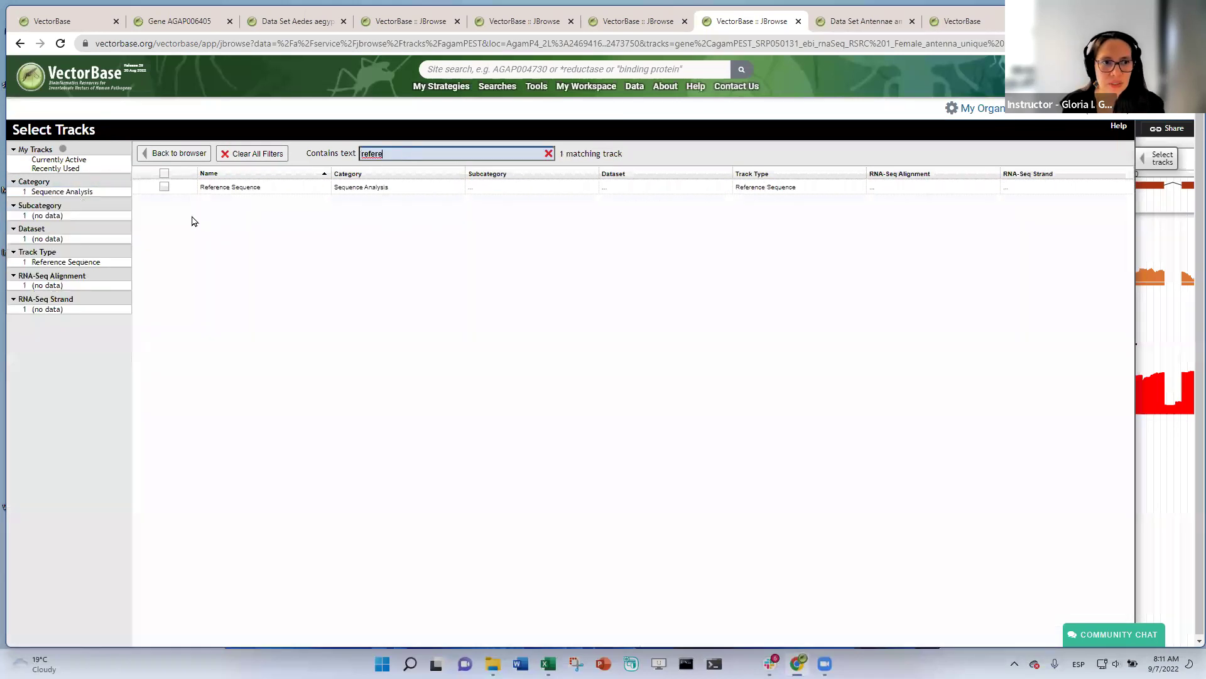
{"action": "left_click", "coordinate": [164, 187]}
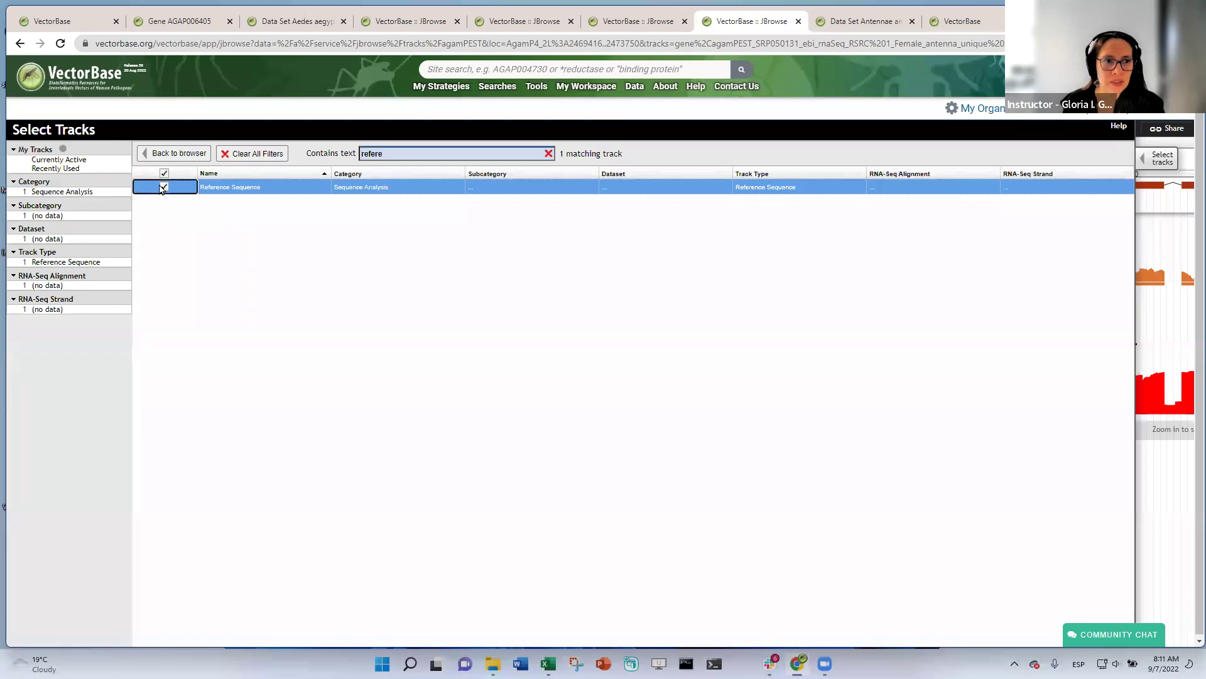
{"action": "left_click", "coordinate": [178, 154]}
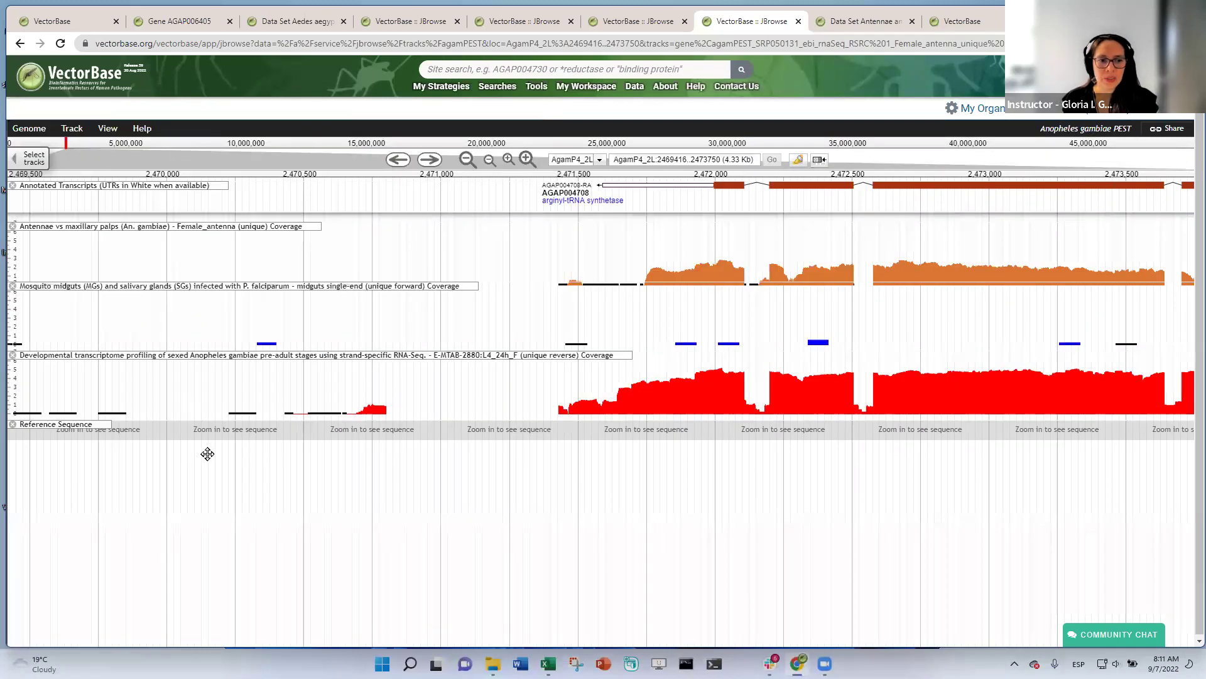
Step: Zoom in to base level at an AGAP004708 exon's edge and highlight the region AgamP4_2L:2472071..2472107
{"action": "left_click_drag", "start_coordinate": [666, 413], "coordinate": [415, 408]}
{"action": "left_click_drag", "start_coordinate": [456, 171], "coordinate": [505, 171]}
{"action": "left_click_drag", "start_coordinate": [563, 373], "coordinate": [563, 374]}
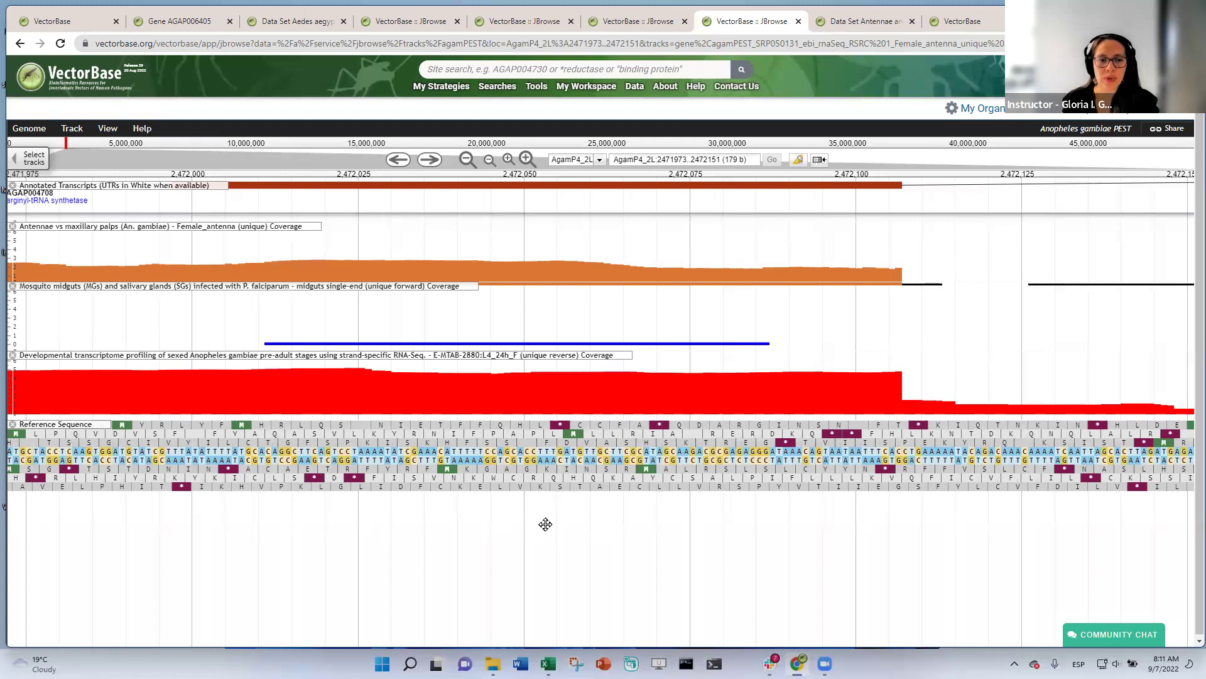
{"action": "mouse_move", "coordinate": [756, 234]}
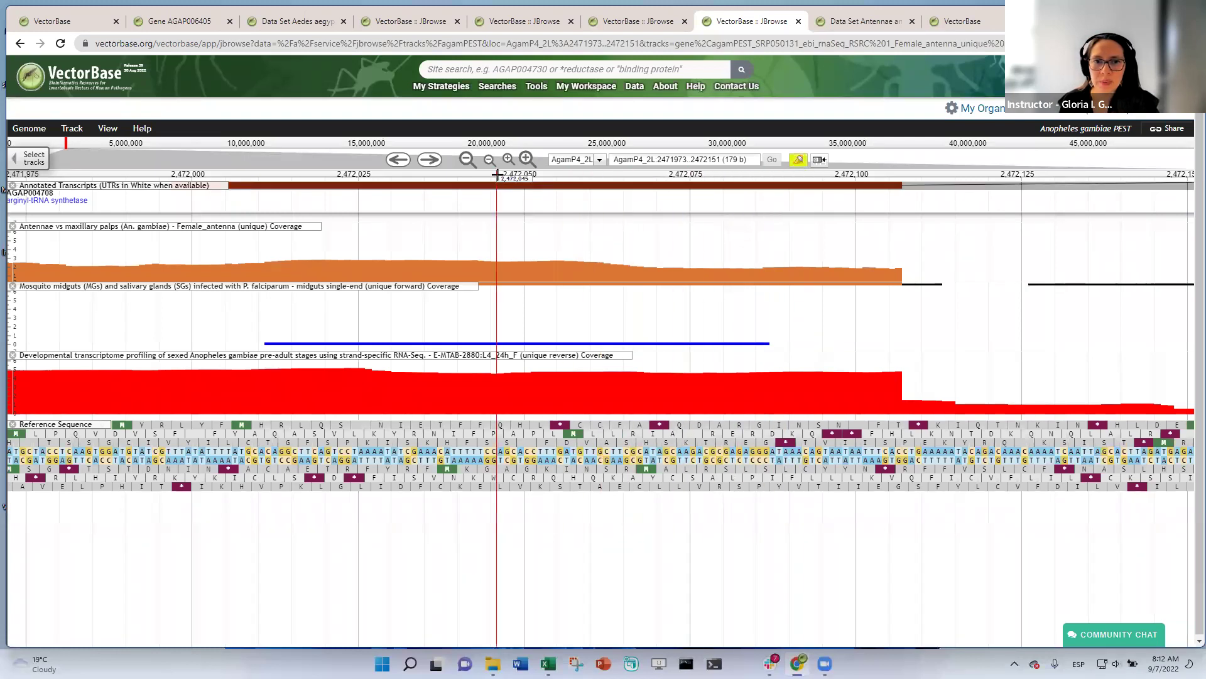
{"action": "left_click_drag", "start_coordinate": [497, 175], "coordinate": [903, 211]}
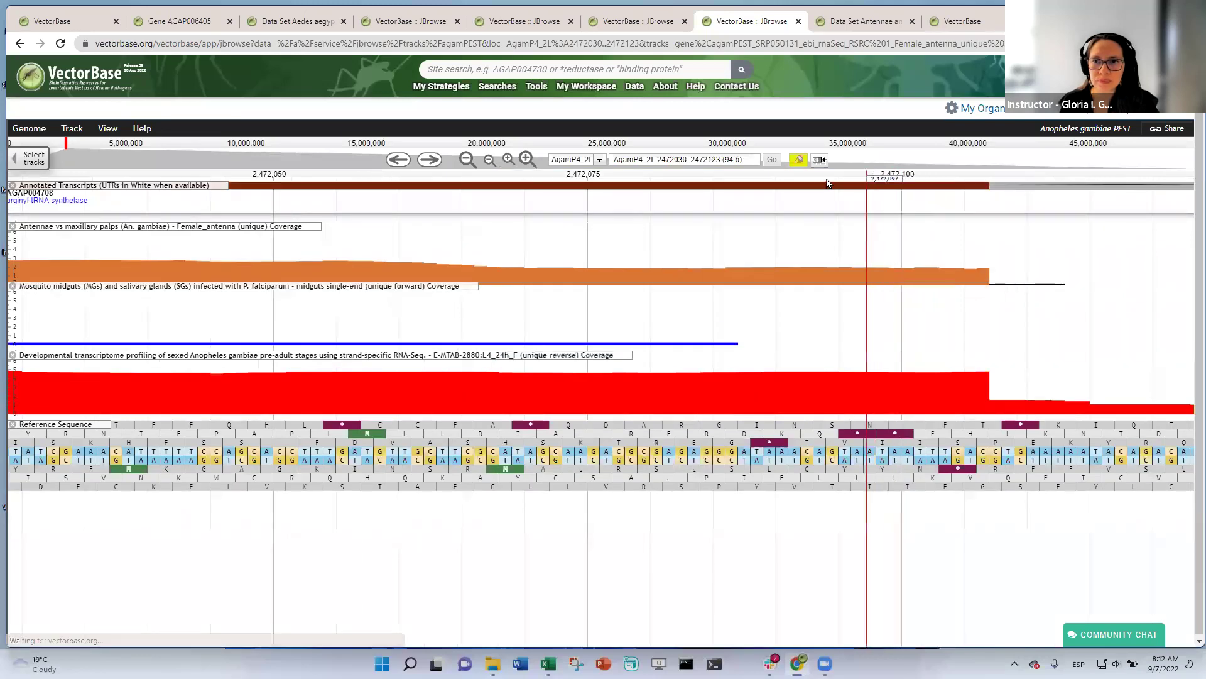
{"action": "left_click_drag", "start_coordinate": [545, 183], "coordinate": [990, 219]}
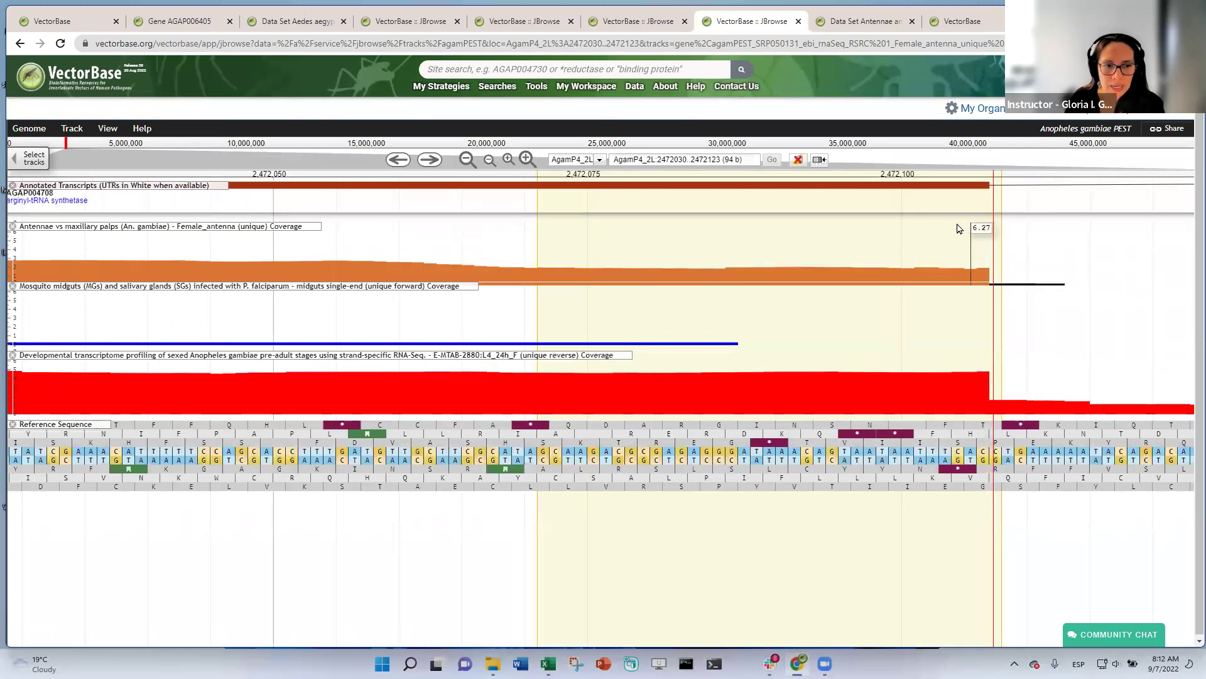
Step: View the Reference Sequence data of the highlighted region as a FASTA export, and close the export
{"action": "left_click", "coordinate": [103, 426]}
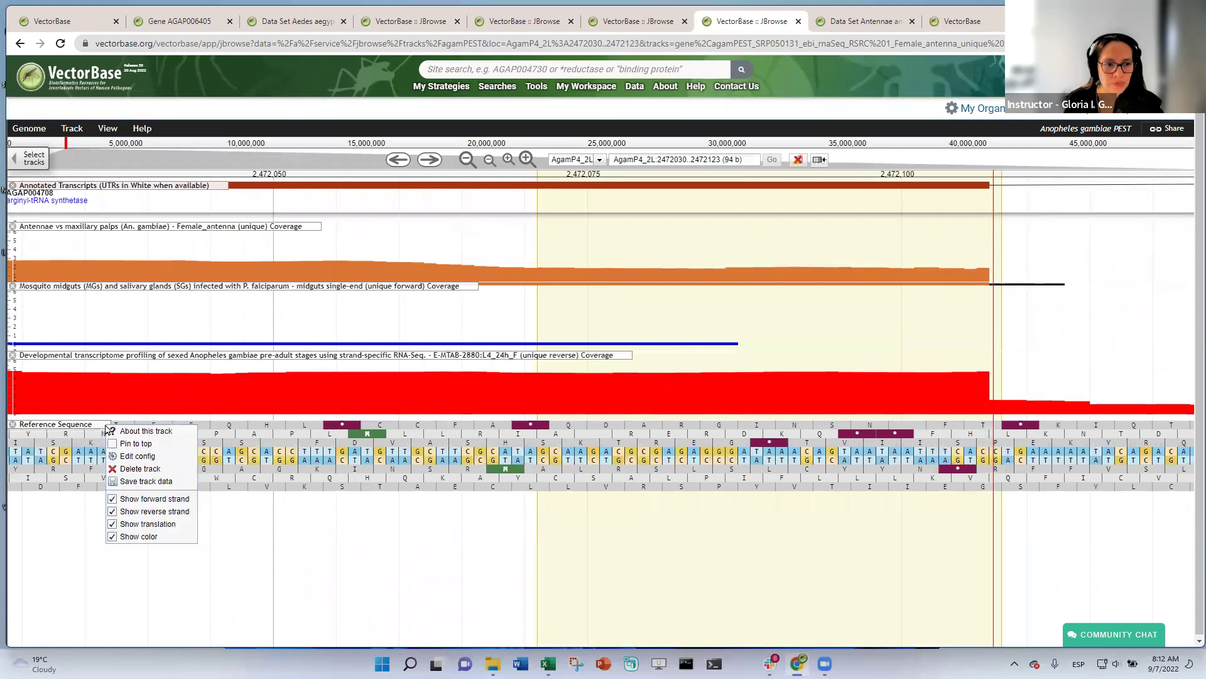
{"action": "left_click", "coordinate": [150, 482]}
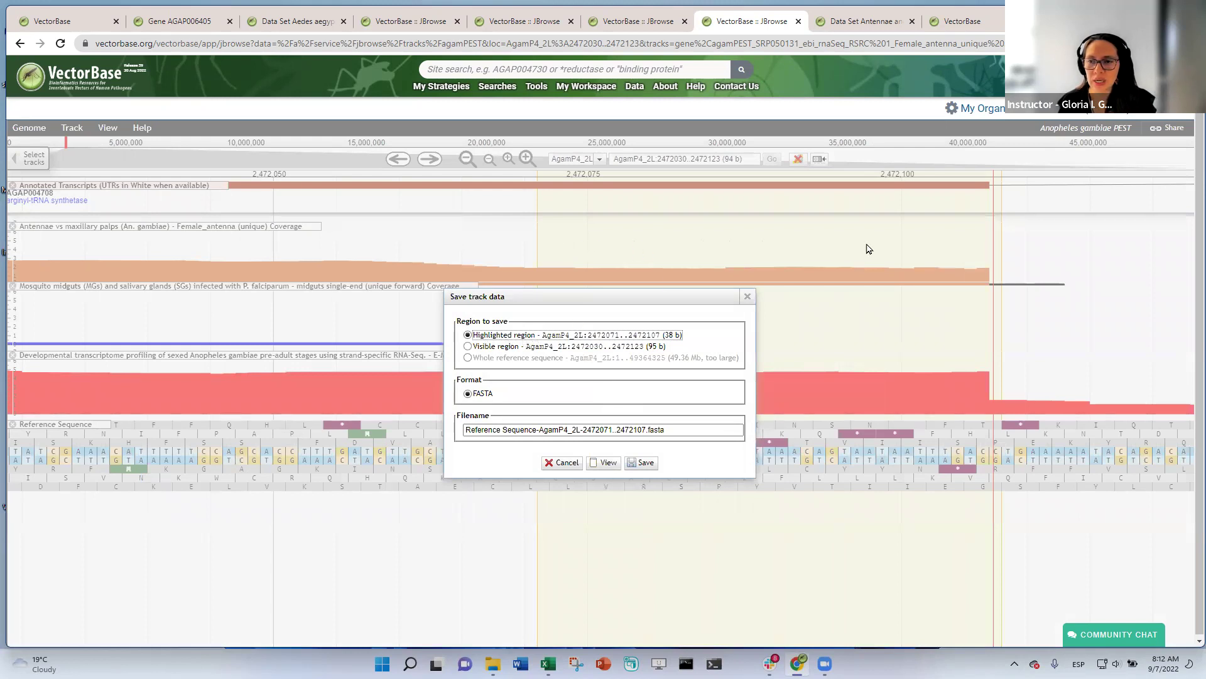
{"action": "left_click", "coordinate": [605, 465]}
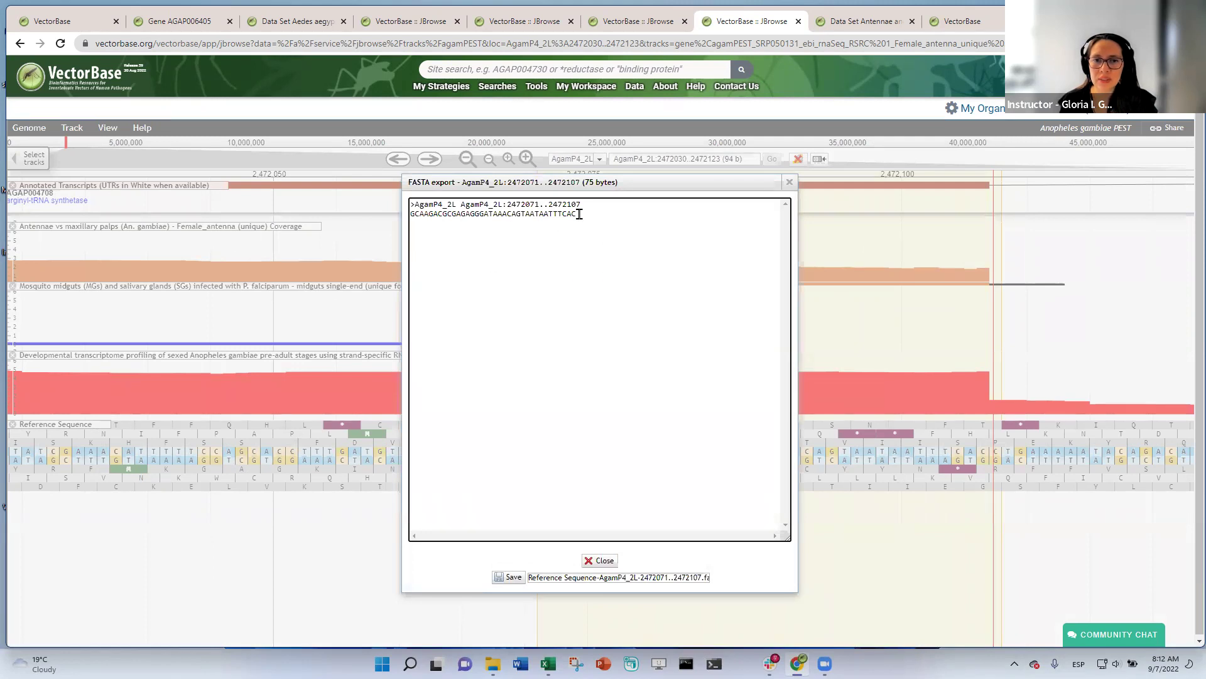
{"action": "left_click", "coordinate": [789, 183]}
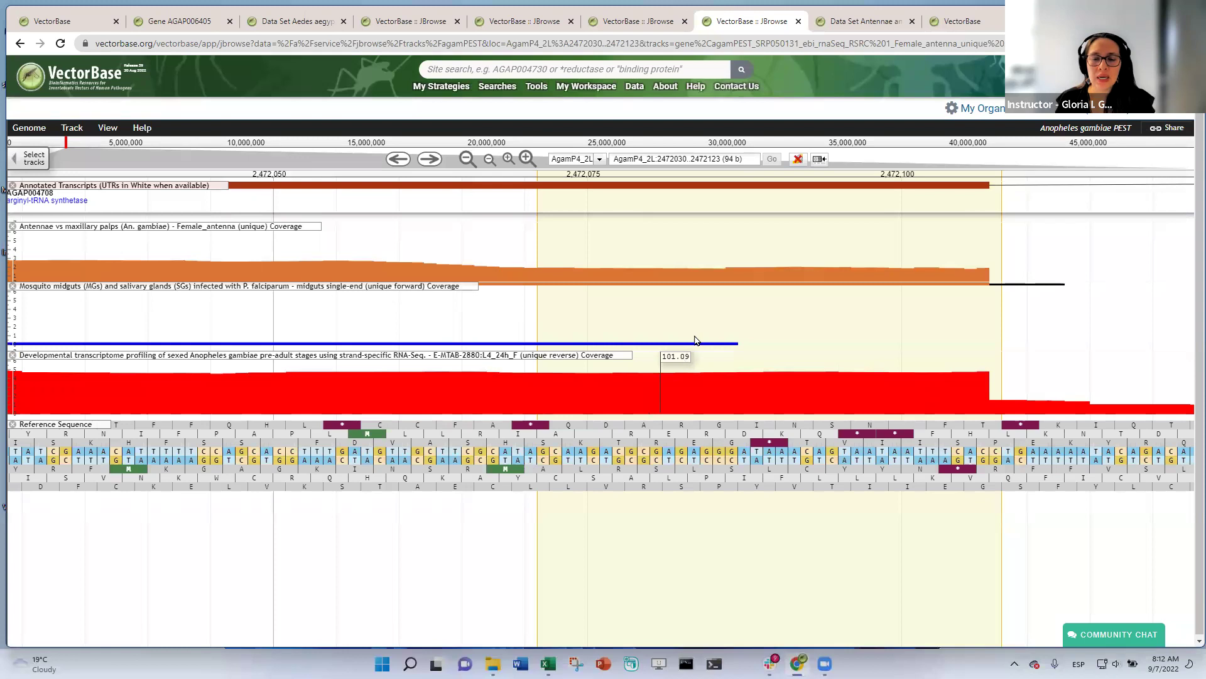
Step: Zoom out from the highlighted bases until the whole AGAP004708 gene fits, centred on about AgamP4_2L:2467621..2477075
{"action": "left_click", "coordinate": [464, 158]}
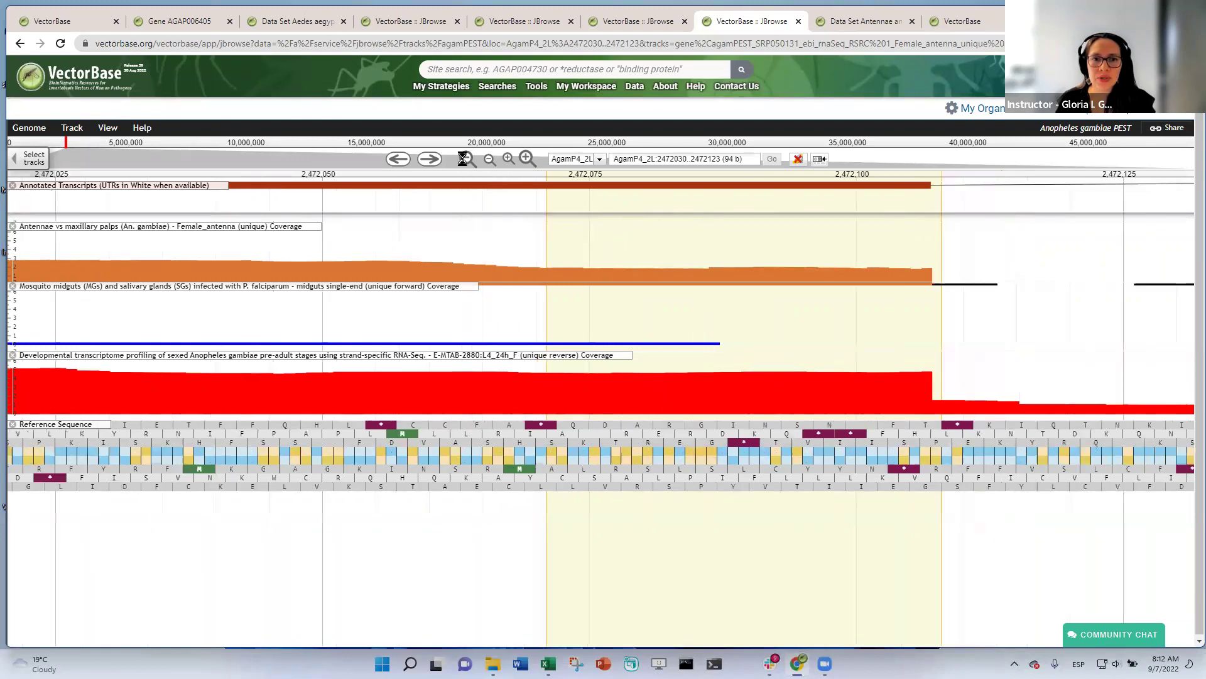
{"action": "left_click", "coordinate": [463, 158]}
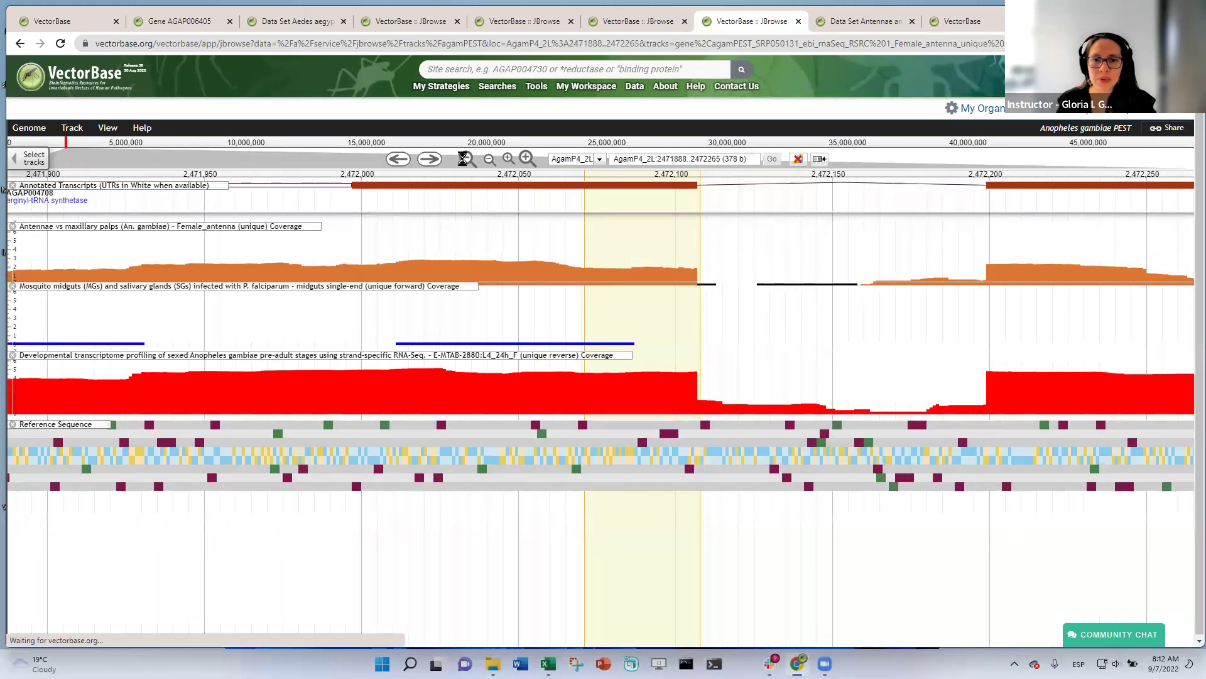
{"action": "left_click", "coordinate": [464, 158]}
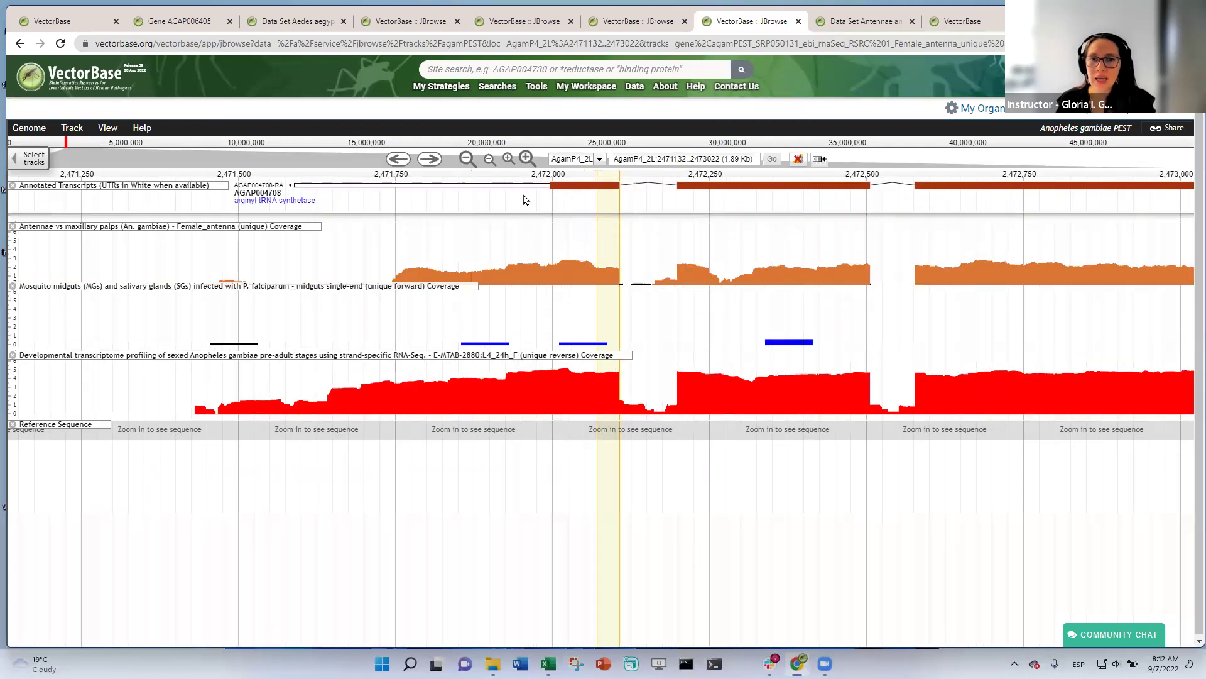
{"action": "left_click", "coordinate": [489, 160]}
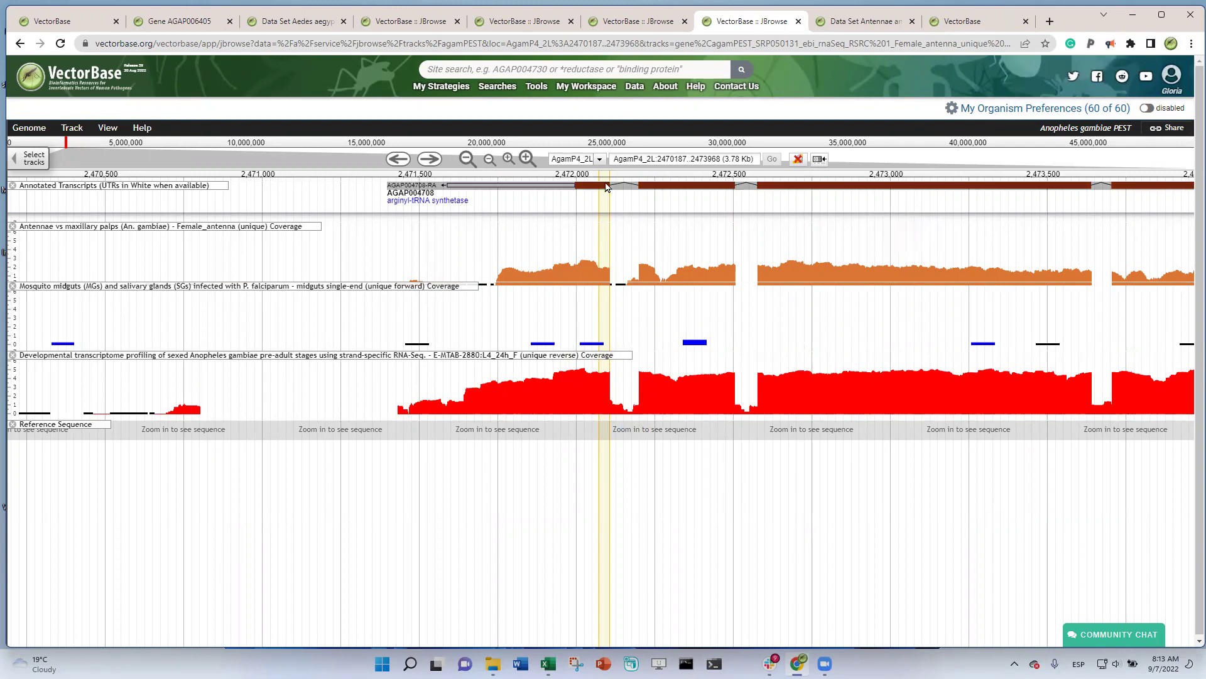
{"action": "left_click", "coordinate": [490, 159]}
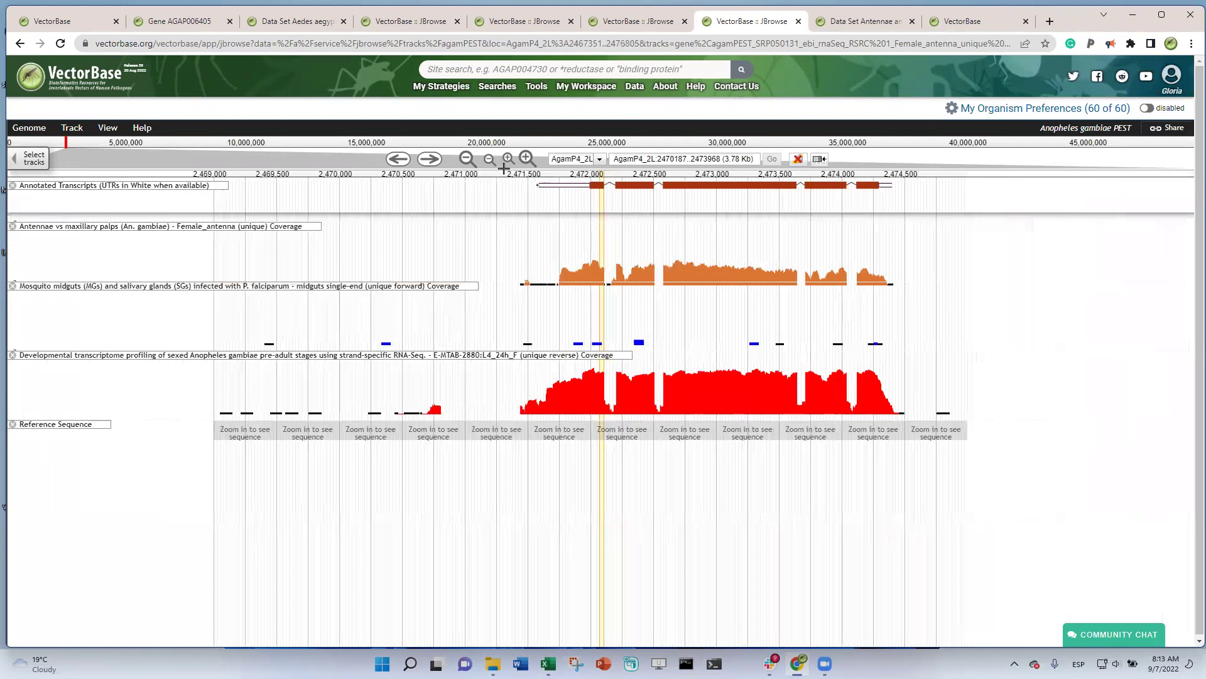
{"action": "left_click_drag", "start_coordinate": [916, 201], "coordinate": [882, 220]}
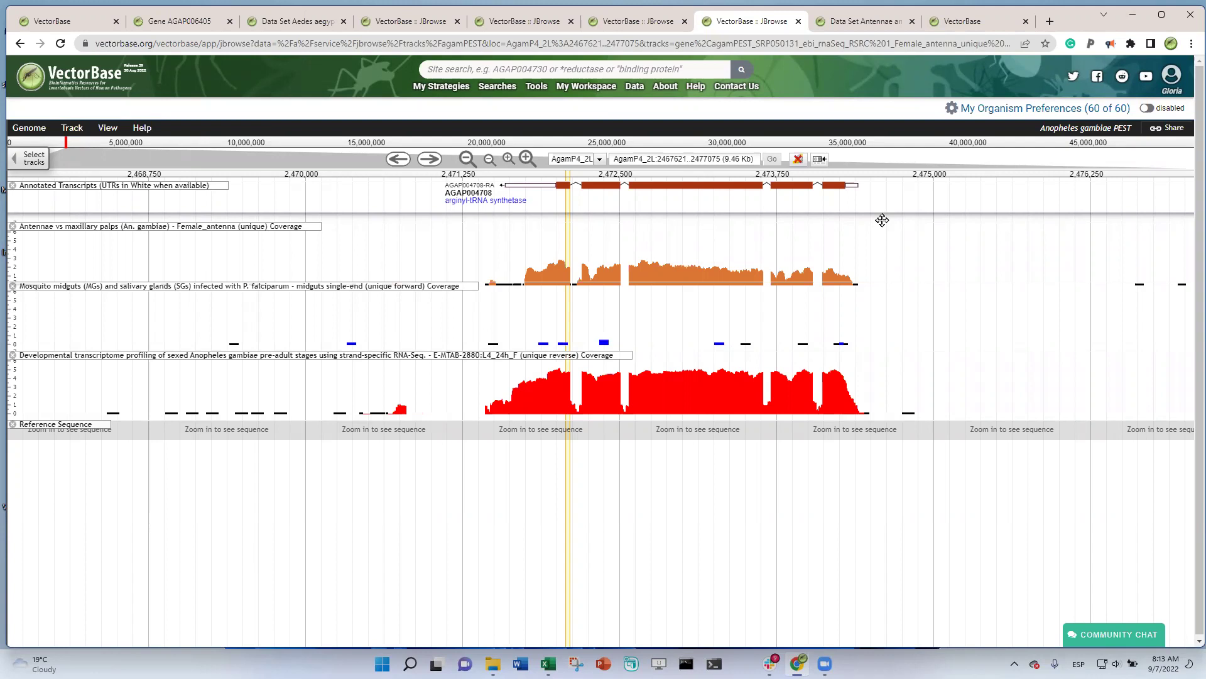
Step: Clear the filters in the track list, and view the Proteomics and Transcriptomics categories in turn, clearing the filter after each
{"action": "left_click", "coordinate": [30, 159]}
{"action": "left_click", "coordinate": [246, 155]}
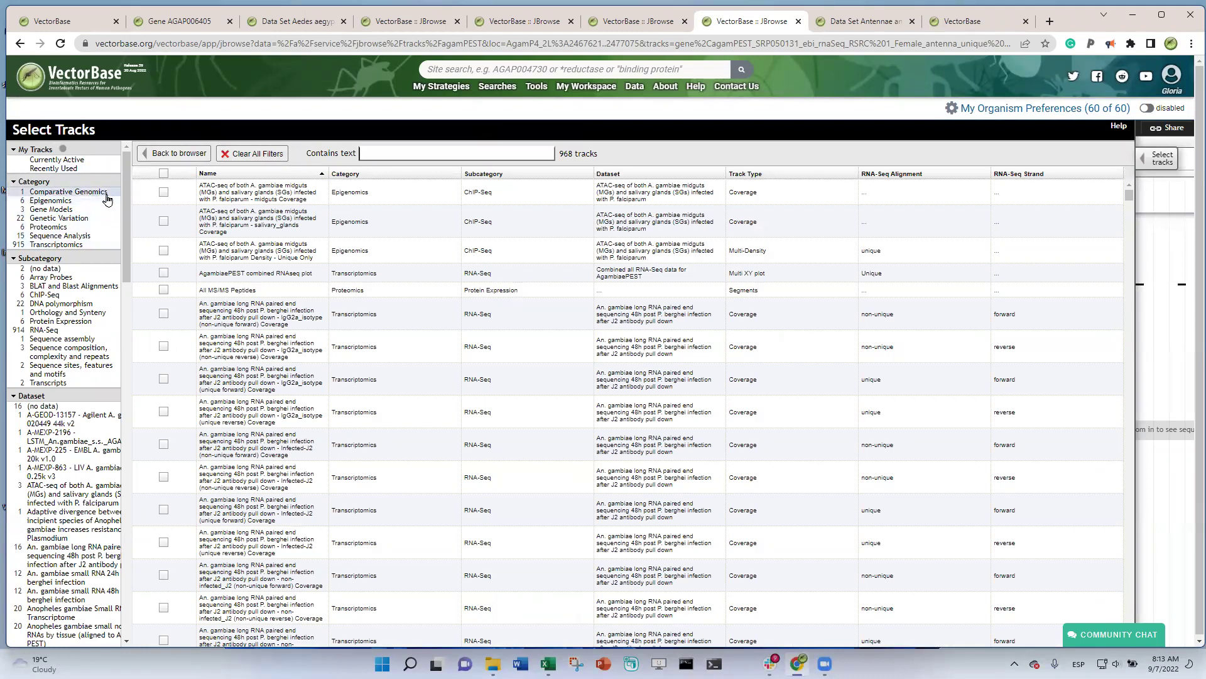
{"action": "left_click", "coordinate": [105, 228]}
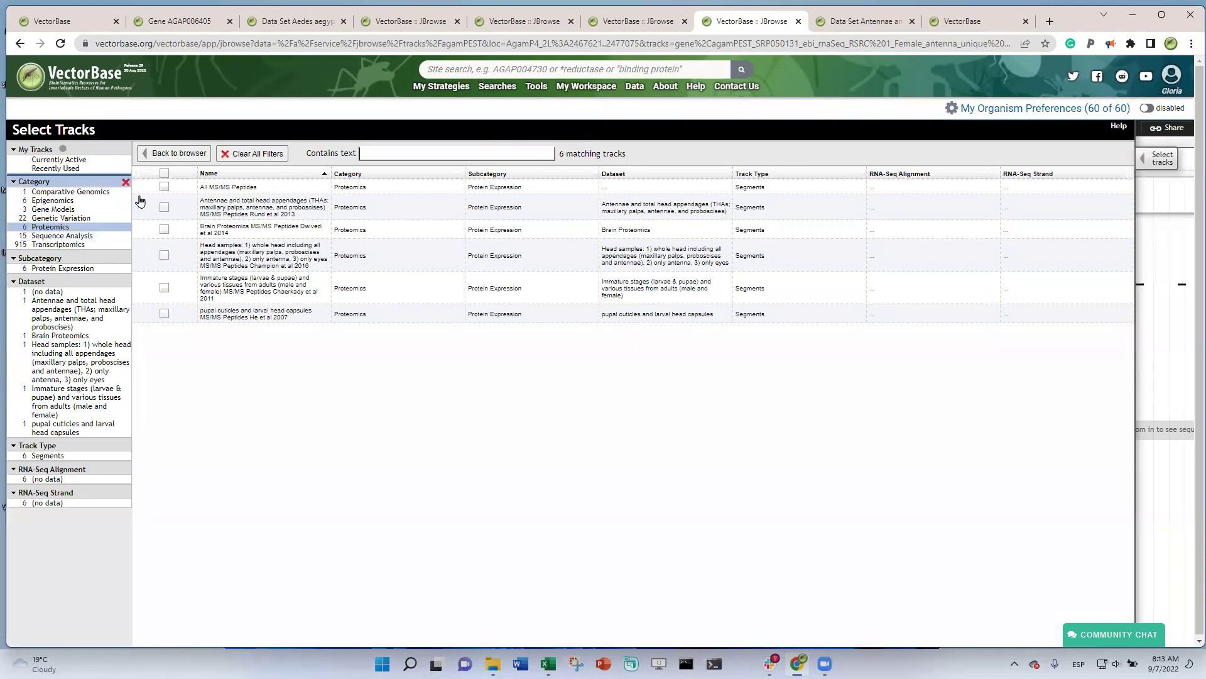
{"action": "left_click", "coordinate": [225, 158]}
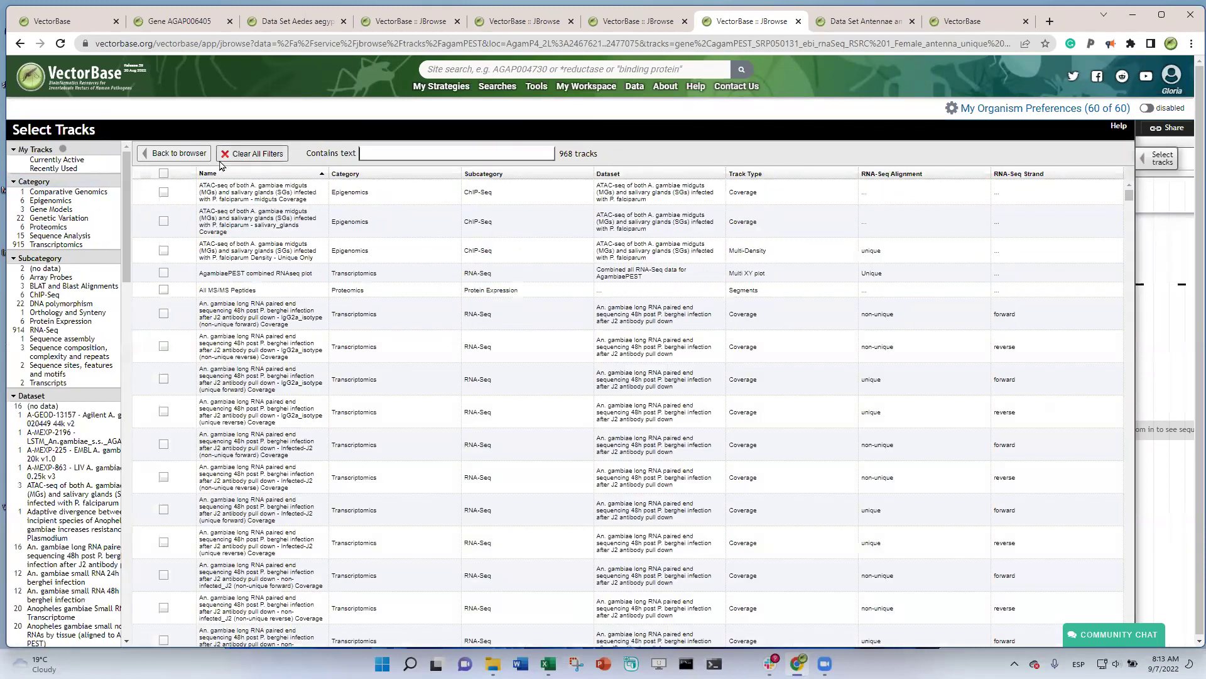
{"action": "left_click", "coordinate": [78, 245]}
{"action": "left_click", "coordinate": [234, 154]}
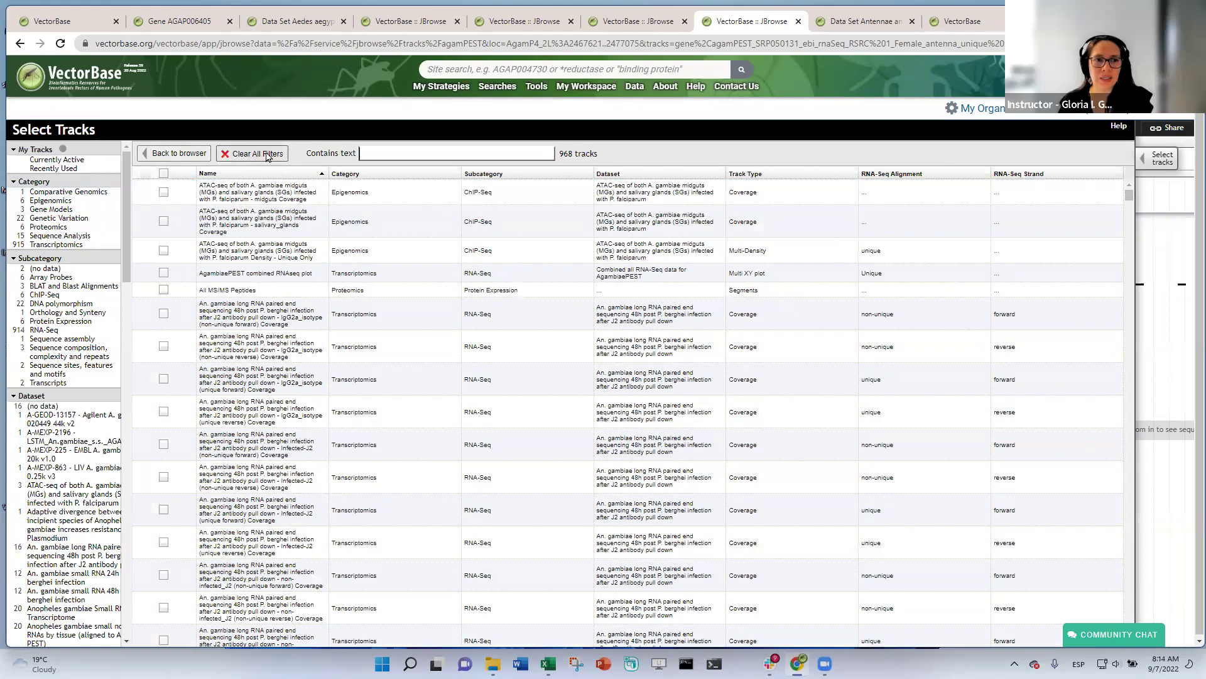
Step: Try a text filter within the Proteomics category and clear it, and apply and clear the Transcriptomics category filter
{"action": "left_click", "coordinate": [61, 227]}
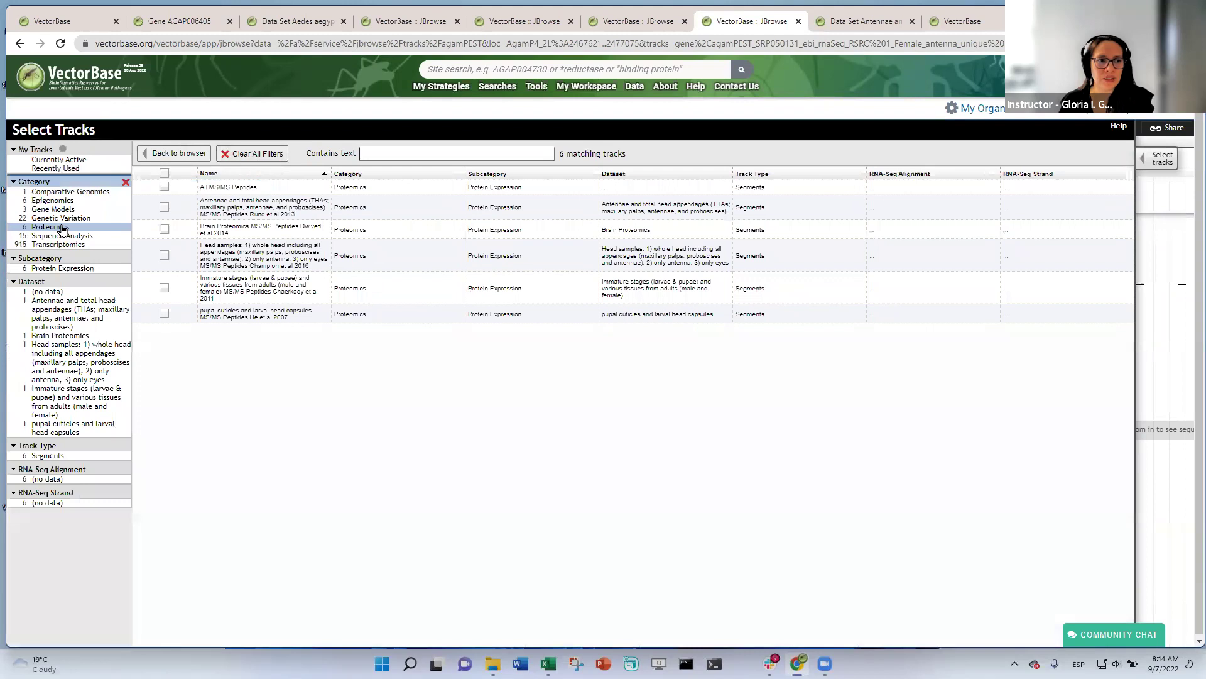
{"action": "left_click", "coordinate": [397, 152]}
{"action": "type", "text": "gg"}
{"action": "key", "text": "BackSpace"}
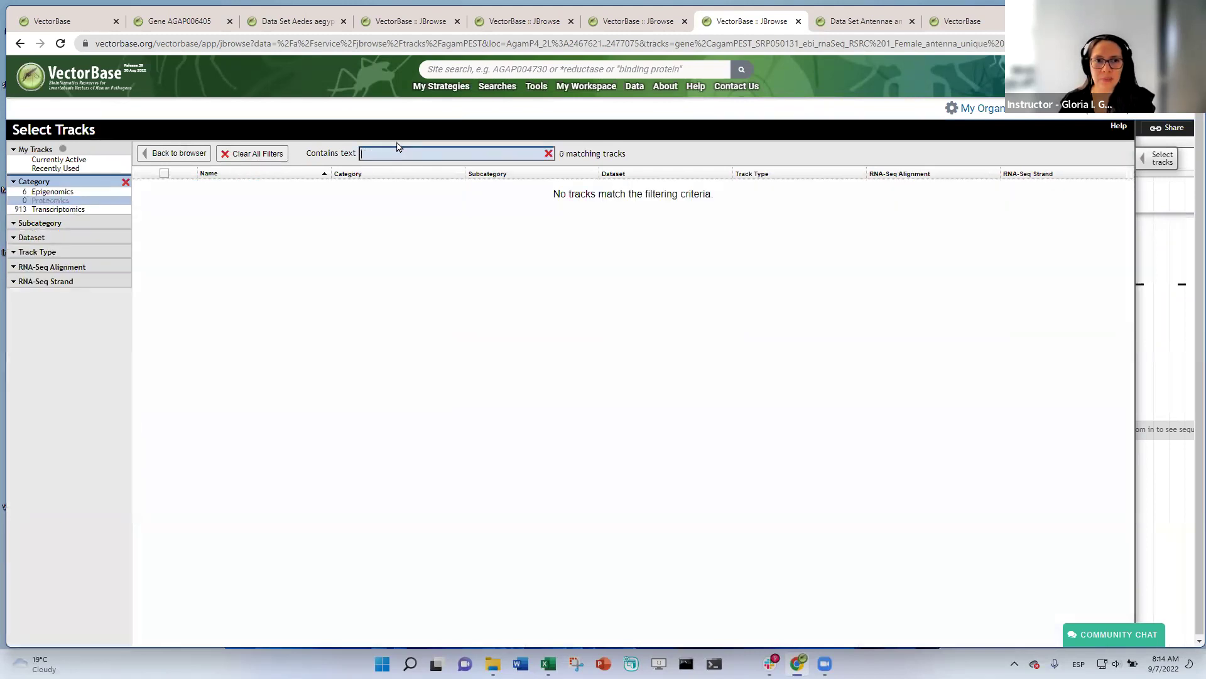
{"action": "left_click", "coordinate": [252, 153]}
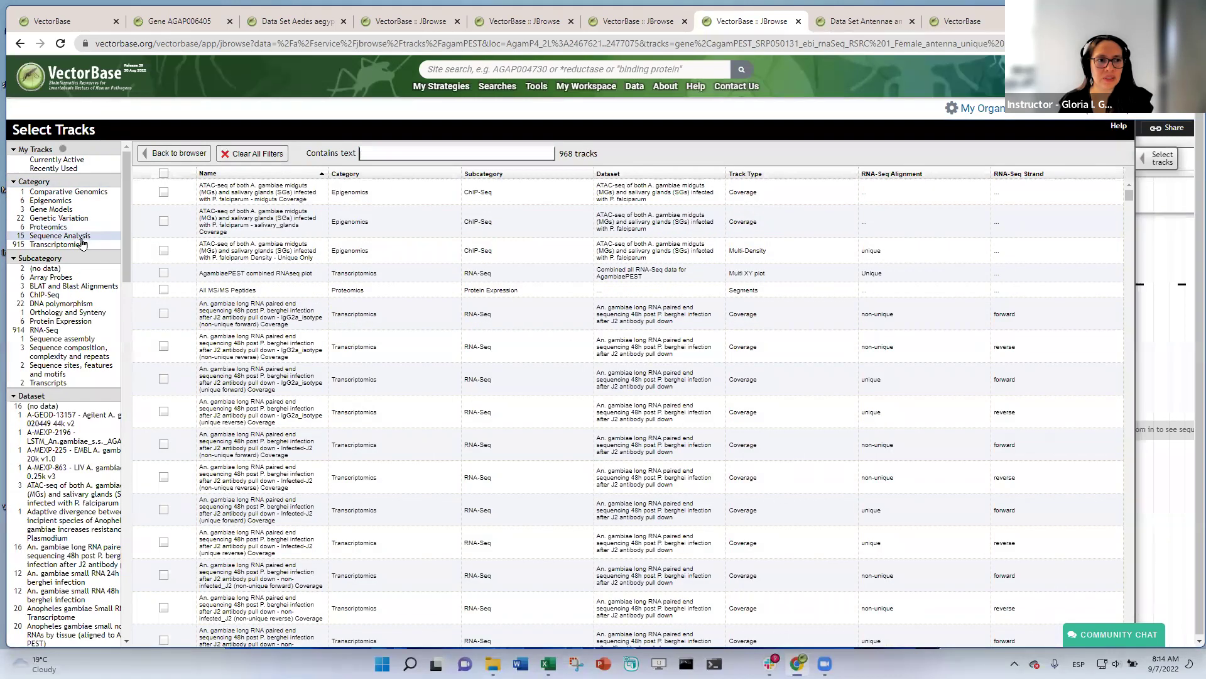
{"action": "left_click", "coordinate": [81, 243]}
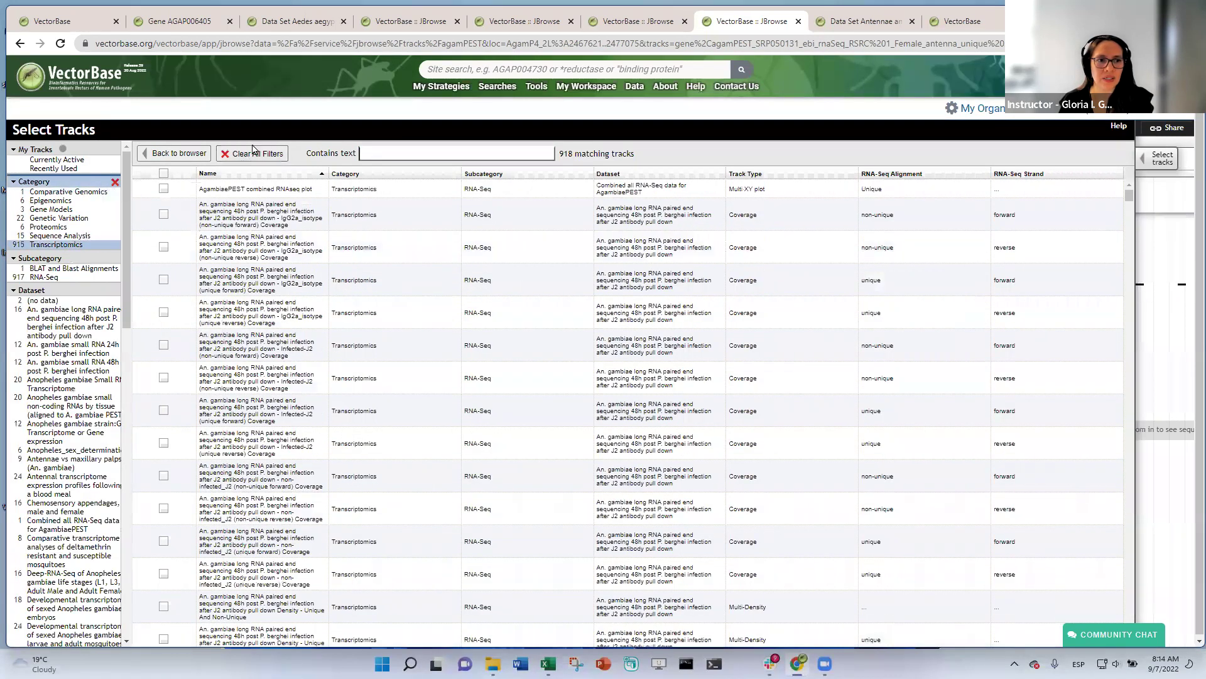
{"action": "left_click", "coordinate": [253, 152]}
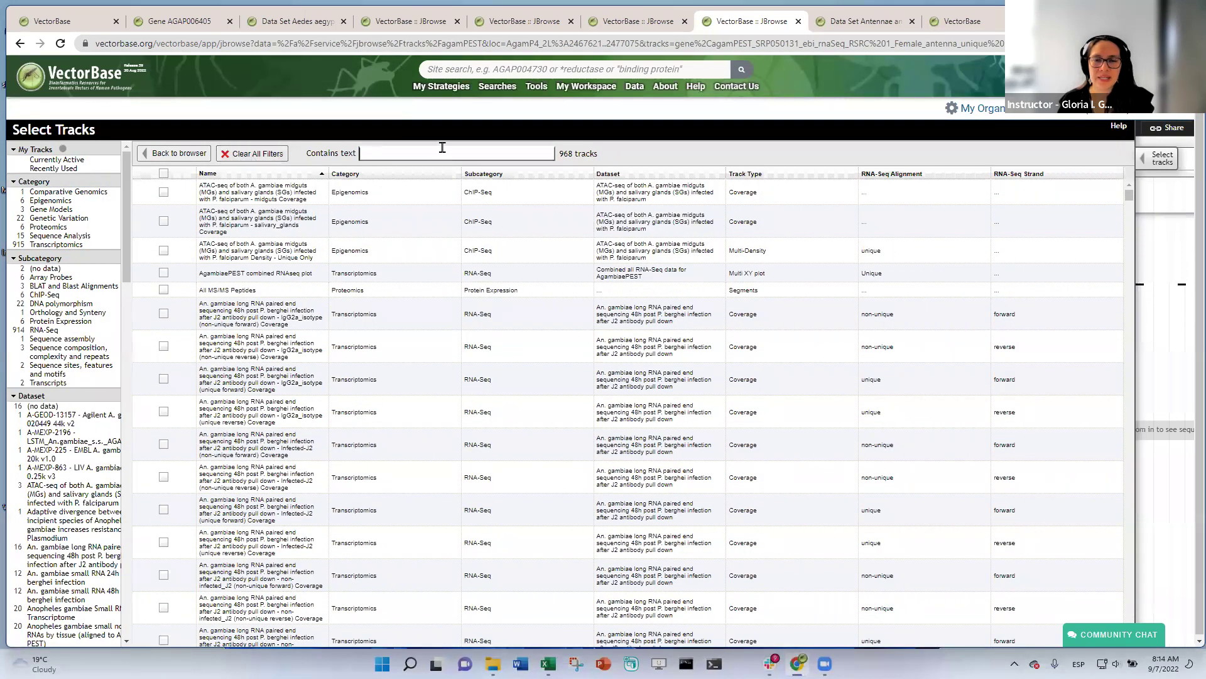